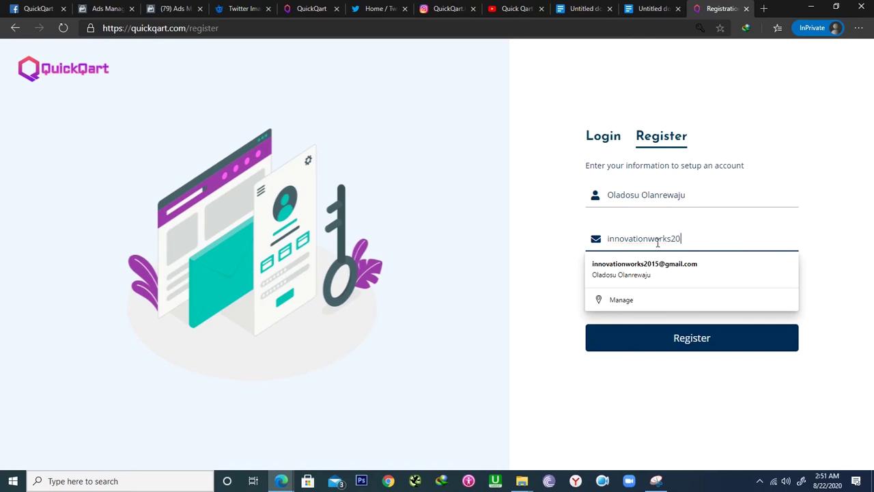
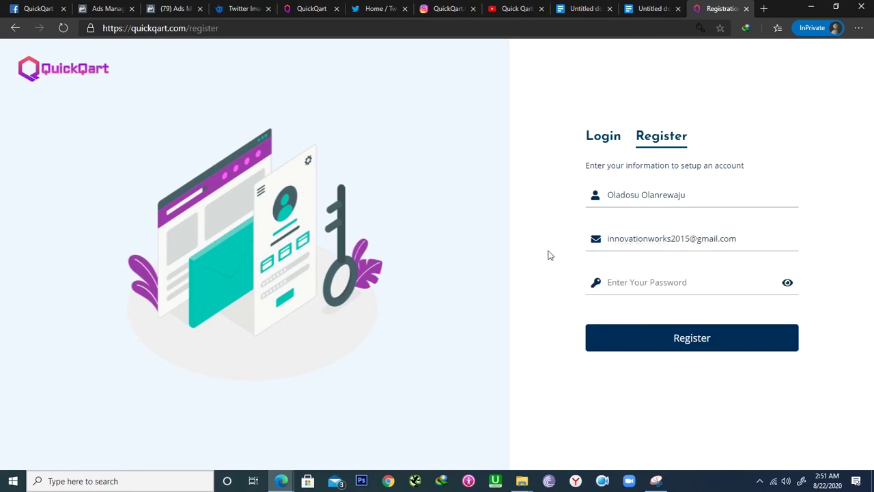
- Finish the owner's e-mail address, enter a password and submit the QuickQart registration
left_click(645, 287)
type("••")
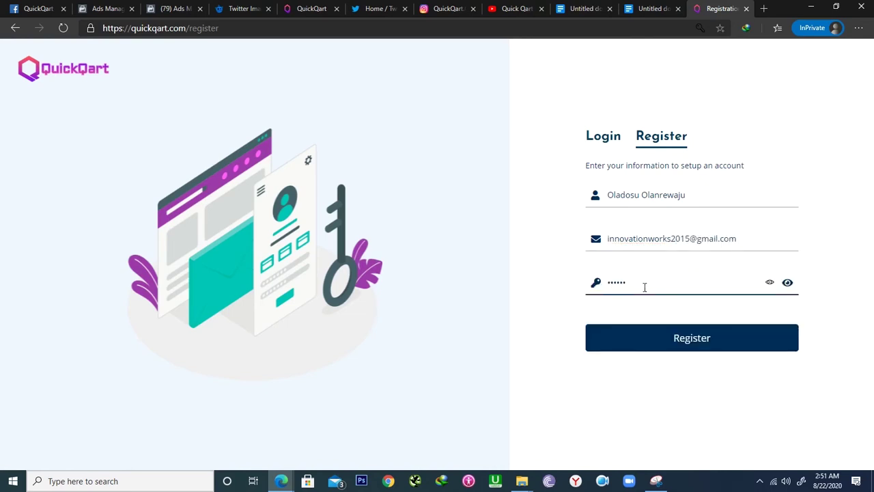
left_click(683, 347)
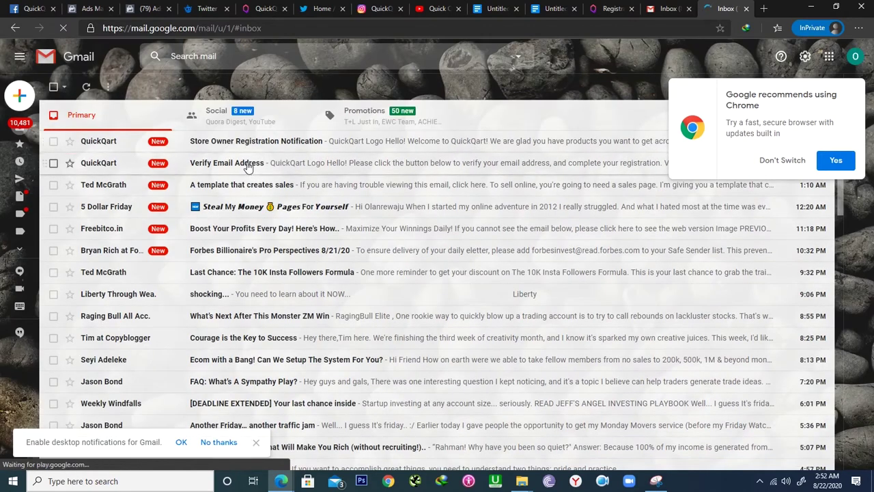
- Open QuickQart's 'Verify Email Address' message and confirm the account address
left_click(248, 168)
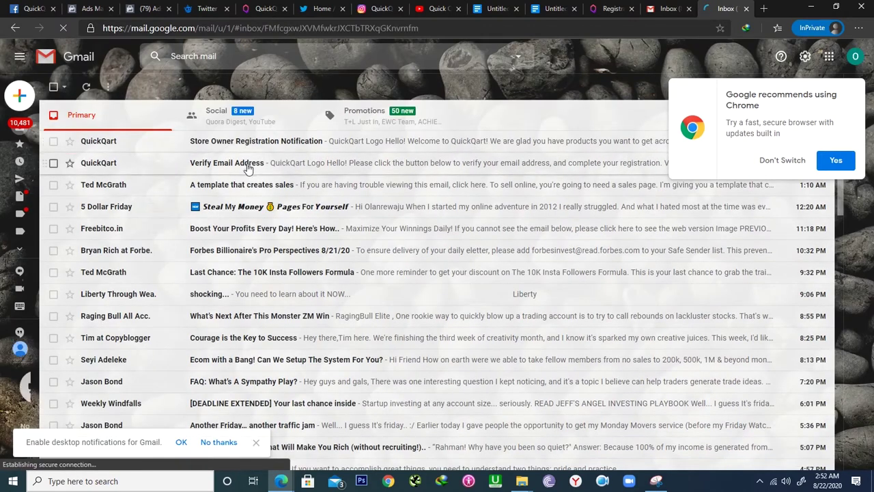
left_click(429, 329)
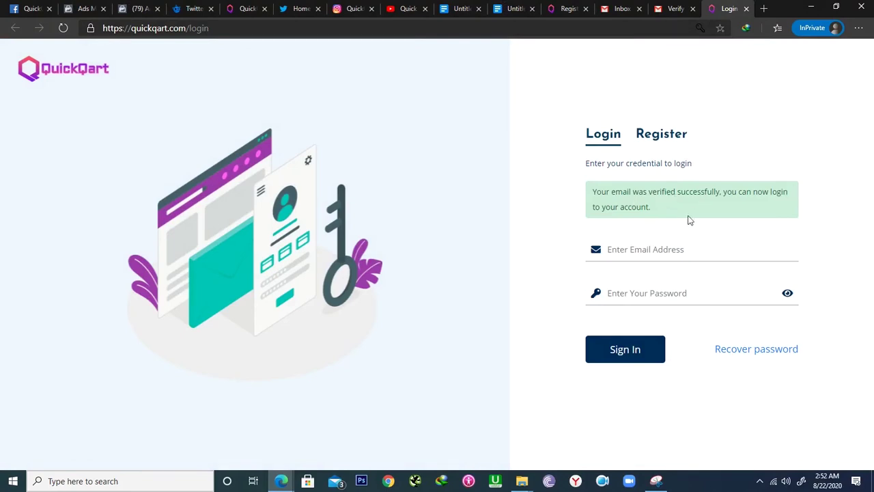
- Sign in with the saved e-mail and the corrected password, reaching the business name field
left_click(632, 251)
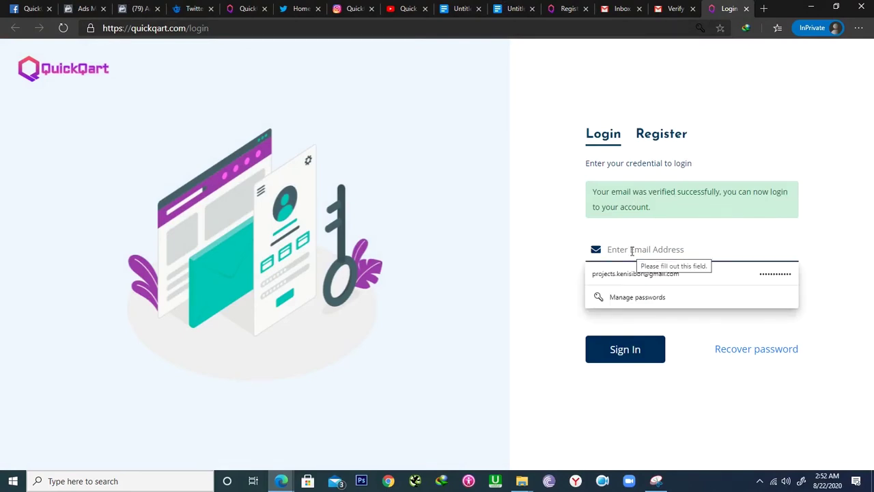
type("innovati")
left_click(632, 273)
left_click(635, 293)
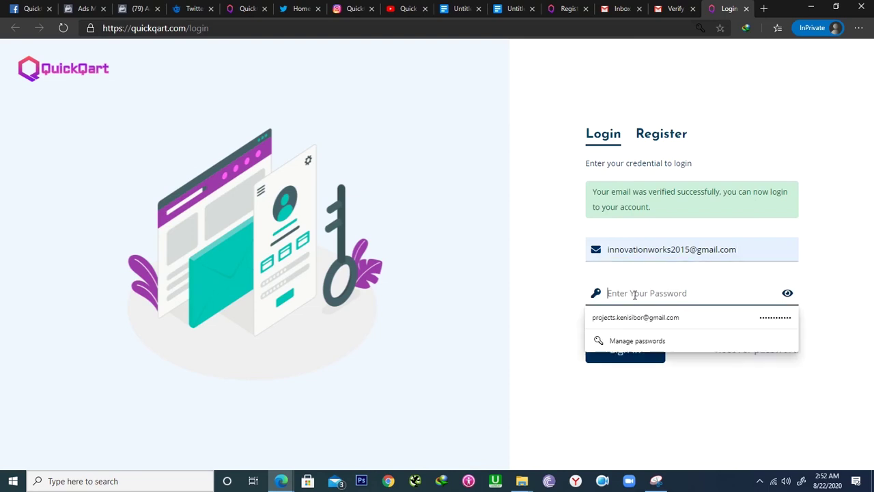
type("****")
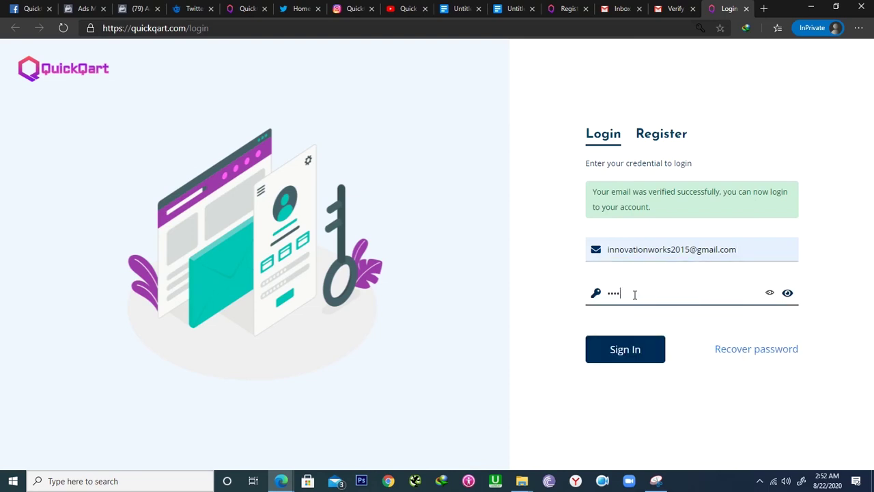
key("BackSpace")
left_click(625, 350)
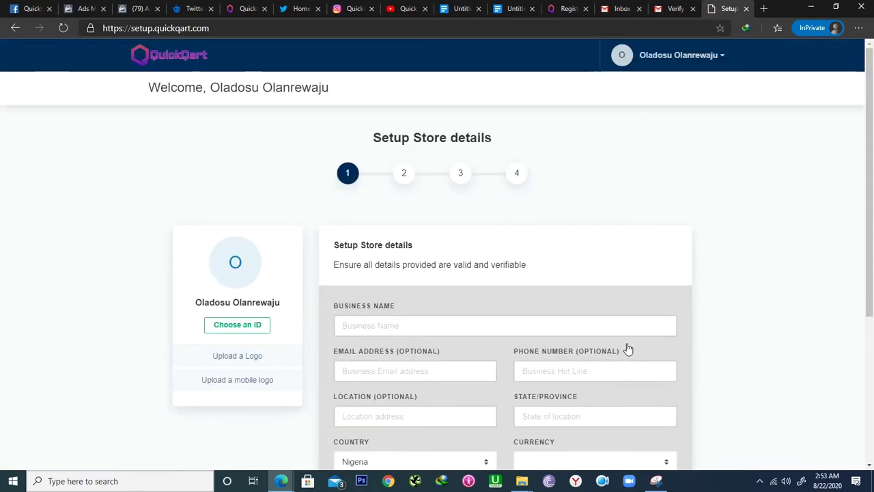
scroll(628, 350, "down", 2)
left_click(351, 200)
- Enter business name Mostores, the contact e-mail, phone number, street address and state Lagos
type("Mostores")
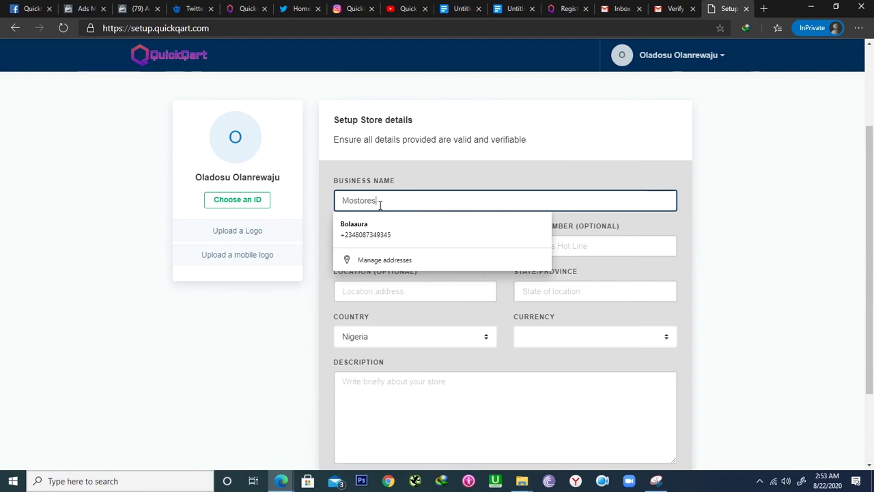
left_click(645, 217)
left_click(429, 250)
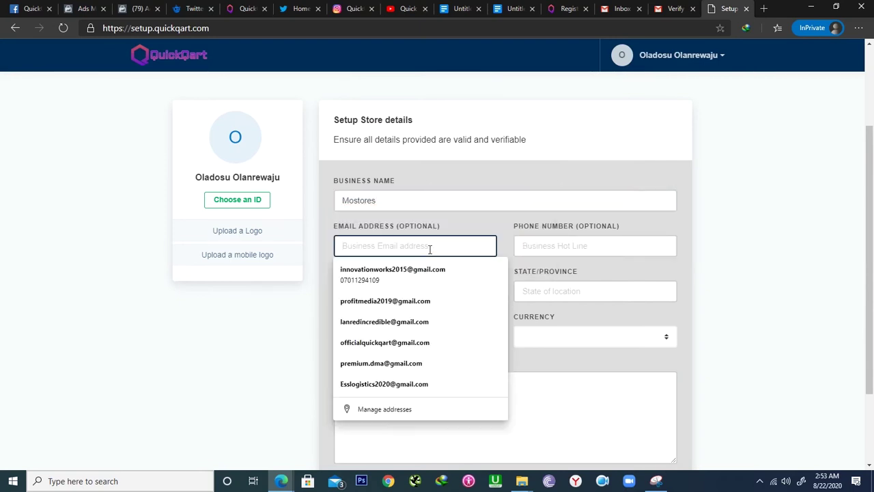
key("Tab")
type("070112")
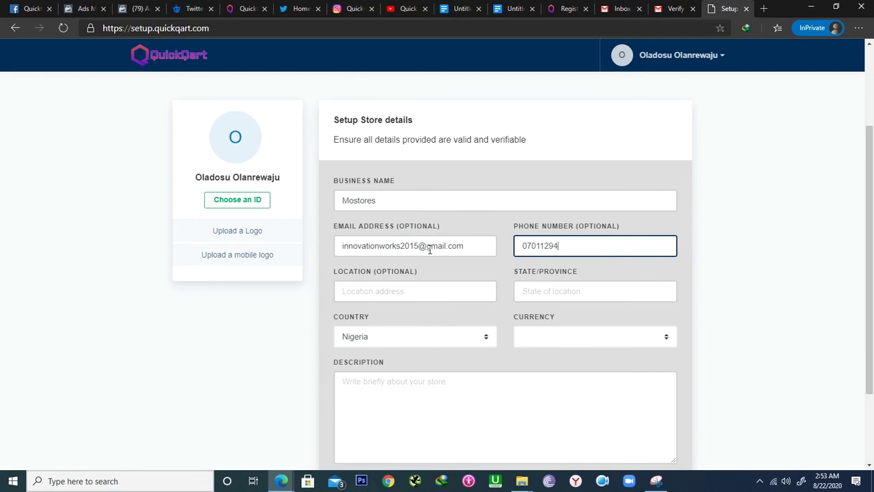
left_click(374, 292)
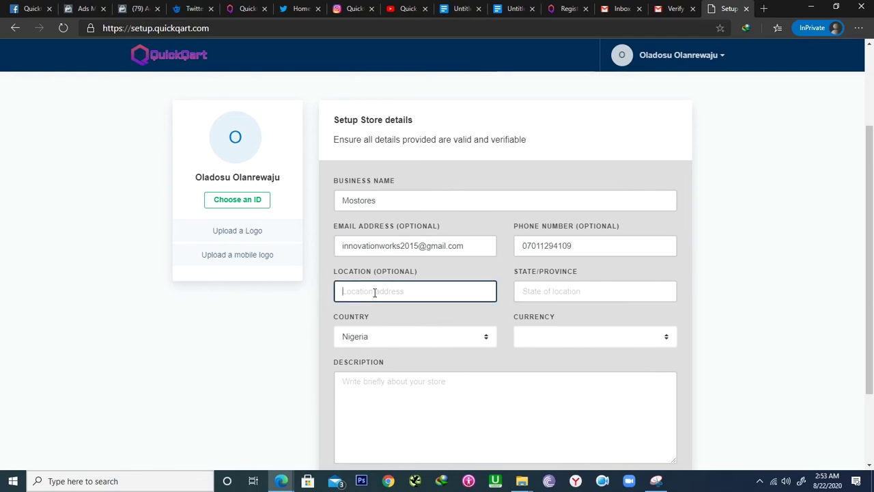
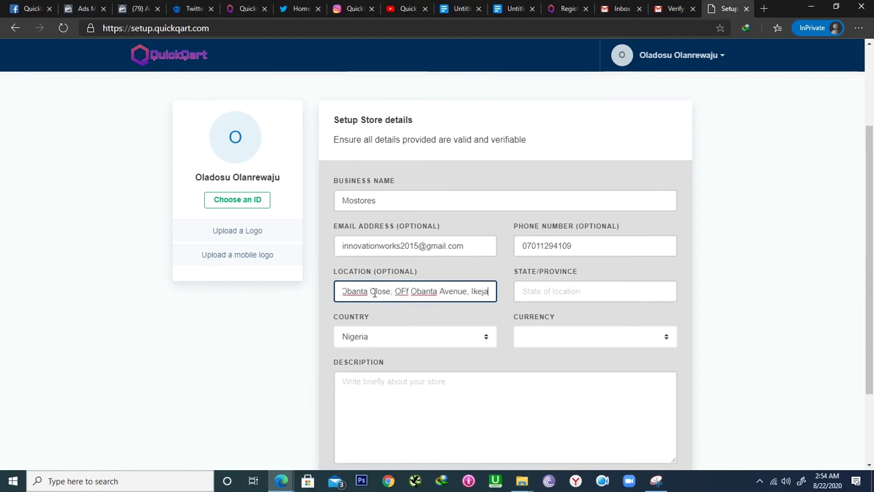
left_click(537, 291)
type("Lagos")
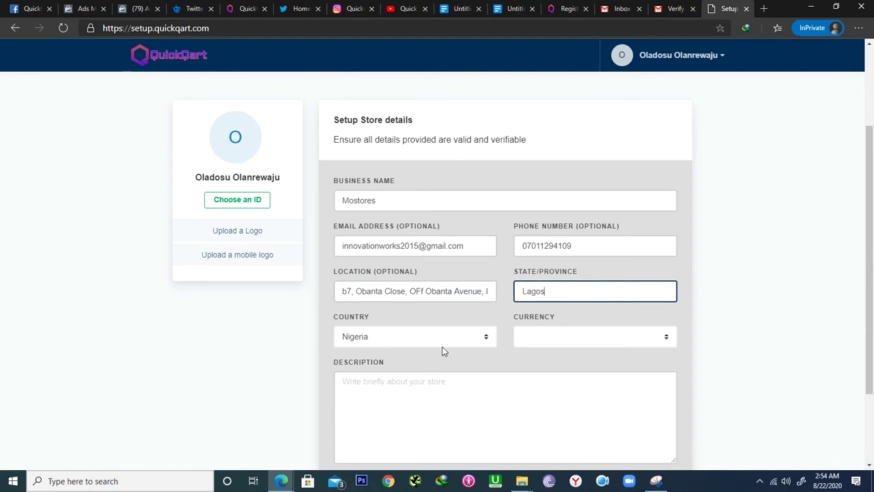
- Set the store currency to Naira (₦) and paste in the store description
left_click(593, 337)
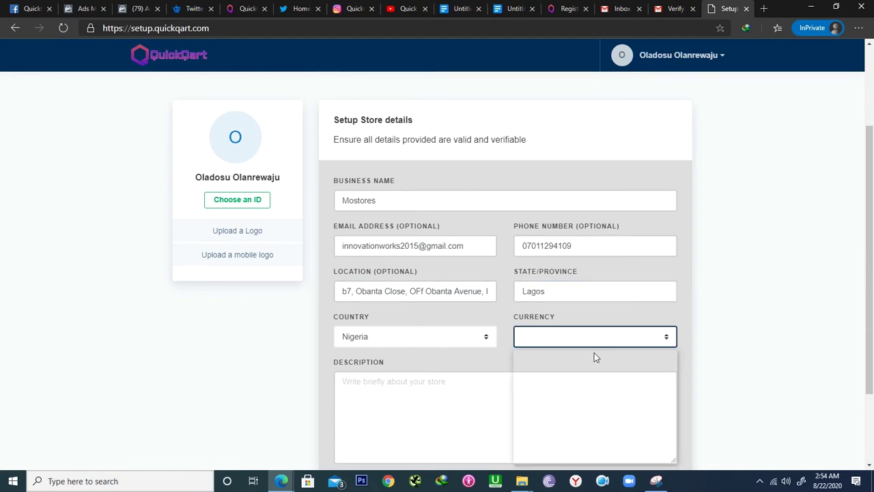
scroll(594, 355, "down", 2)
left_click(550, 407)
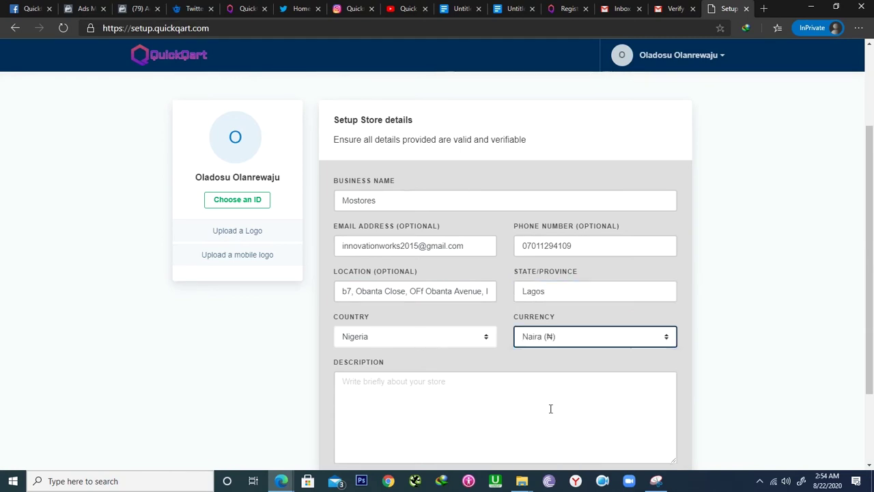
left_click(470, 384)
type("mostores sells high quality Gadgets and Fashion products at a price you can Afford.")
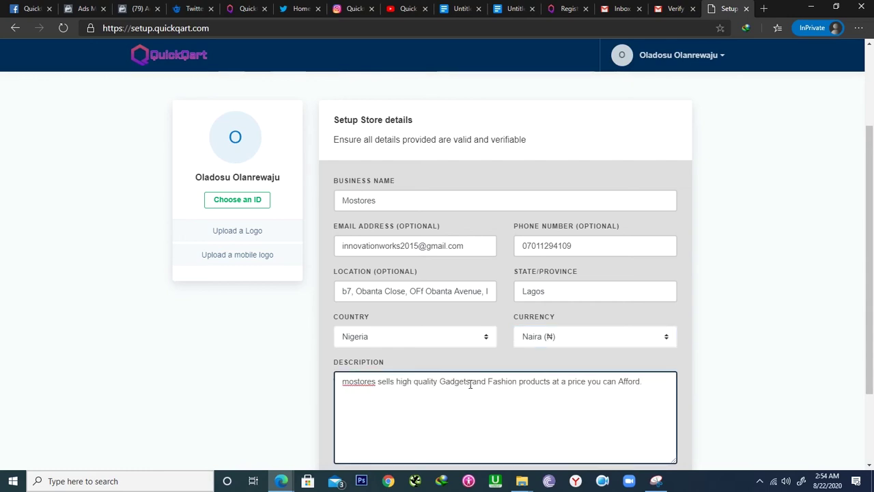
scroll(470, 385, "up", 1)
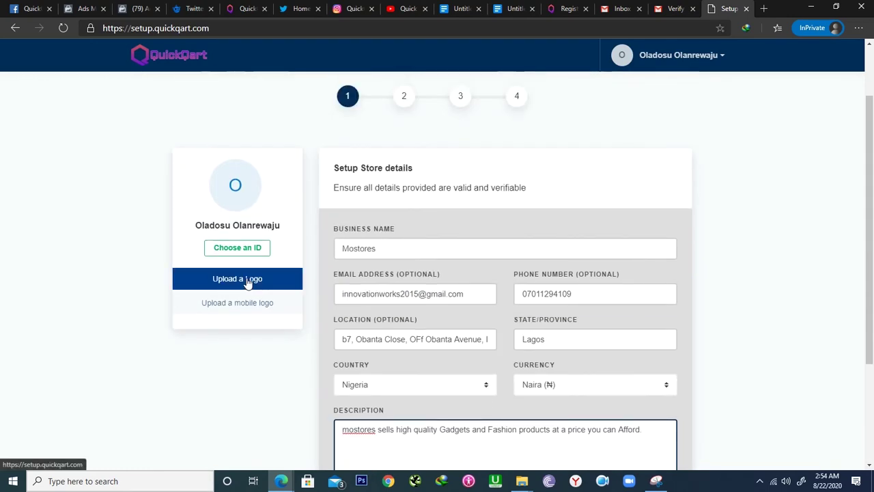
- Upload the LogoMakr image as the store logo and continue to product categories
left_click(247, 280)
left_click(345, 377)
left_click(550, 432)
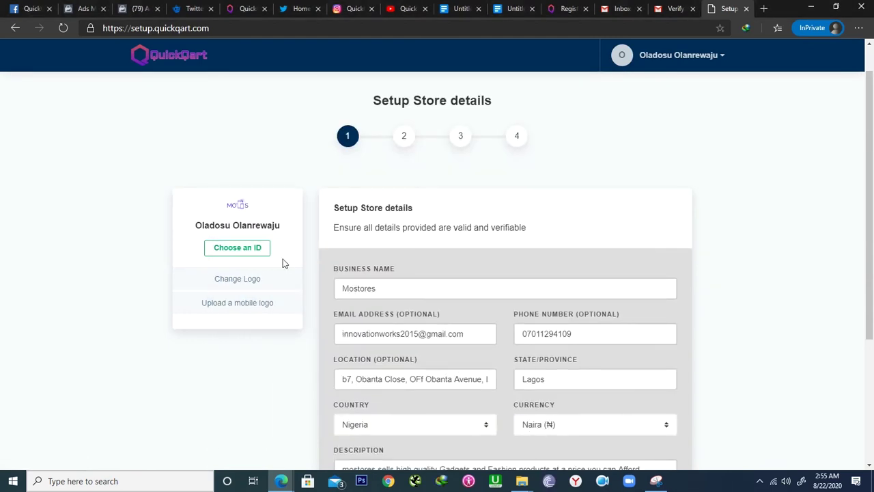
scroll(647, 278, "down", 3)
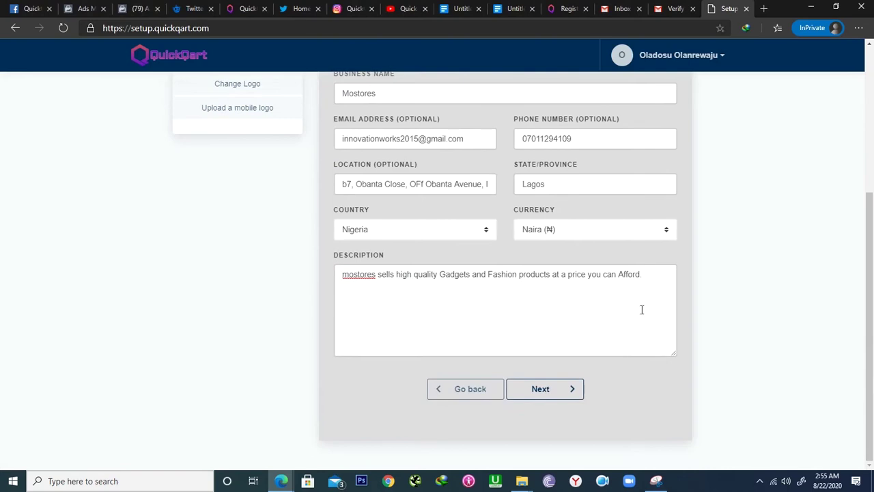
left_click(539, 389)
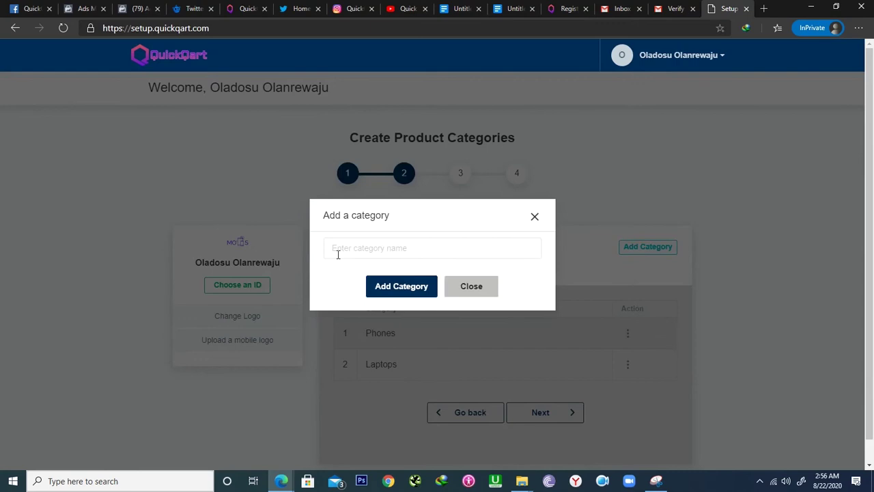
- Add the Men's Shirt category and continue to Add Product Records
left_click(345, 252)
type("Men's Shirt")
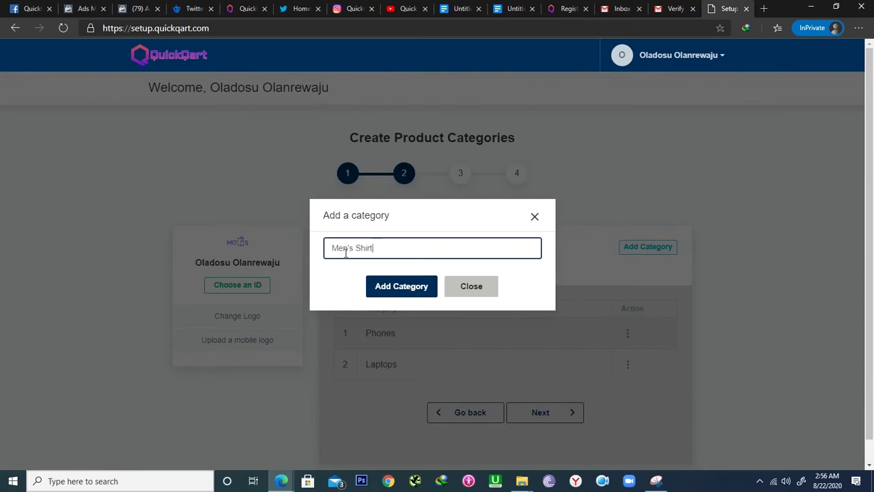
left_click(400, 287)
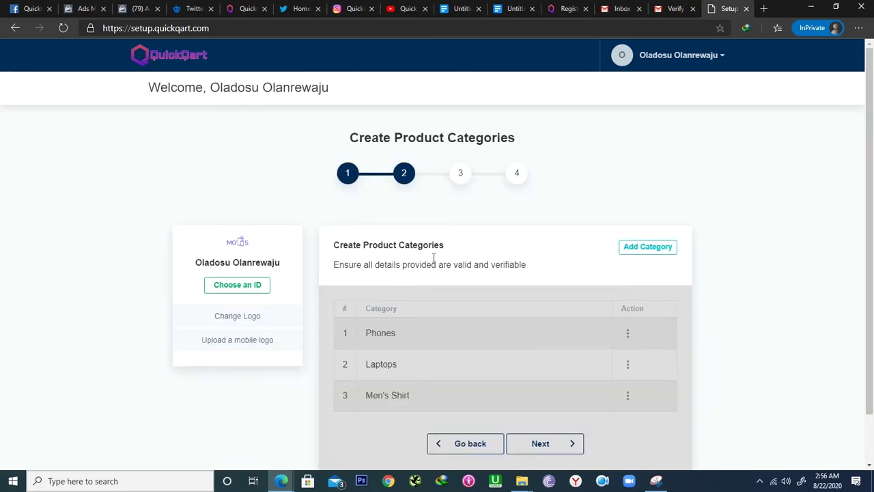
left_click(546, 445)
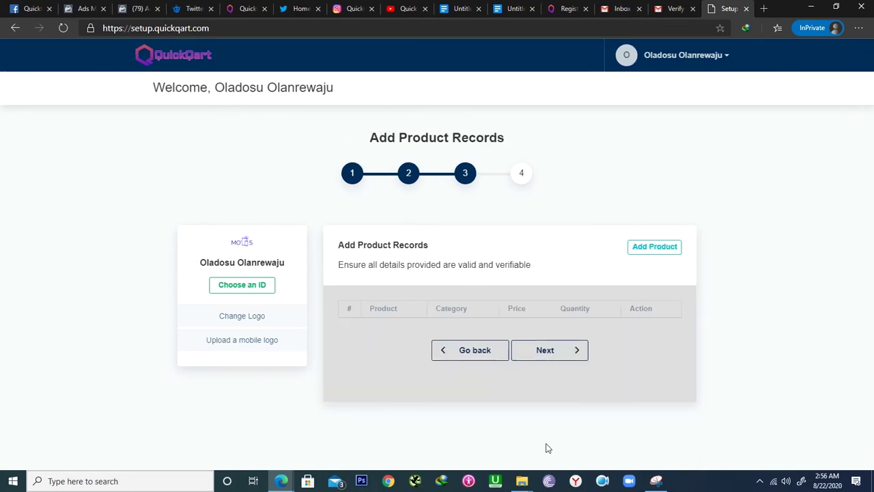
- Start a new product named Tecno Camon 15 in Phones with a price of 76000
left_click(641, 247)
left_click(377, 146)
type("Tecno Camon 15")
left_click(355, 199)
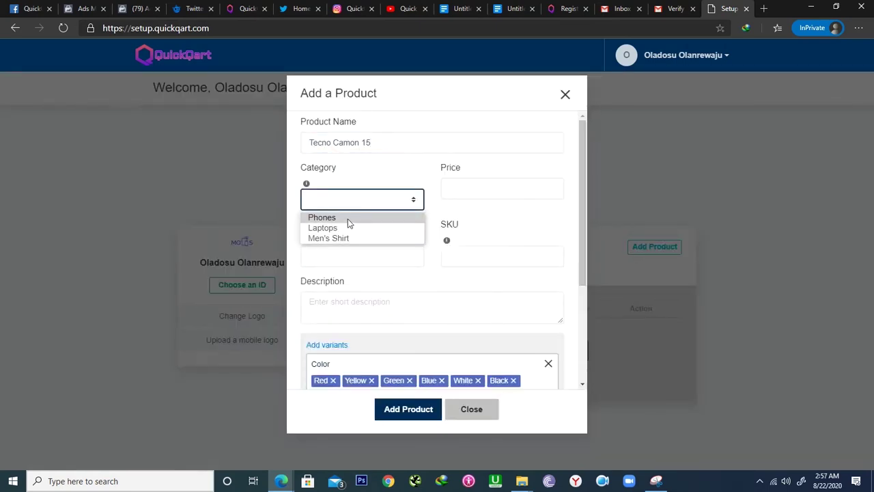
left_click(348, 218)
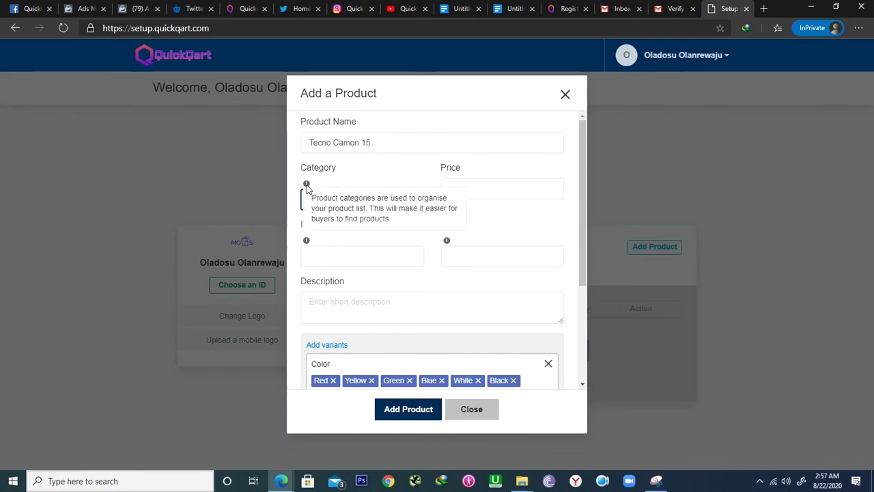
left_click(463, 189)
type("760000")
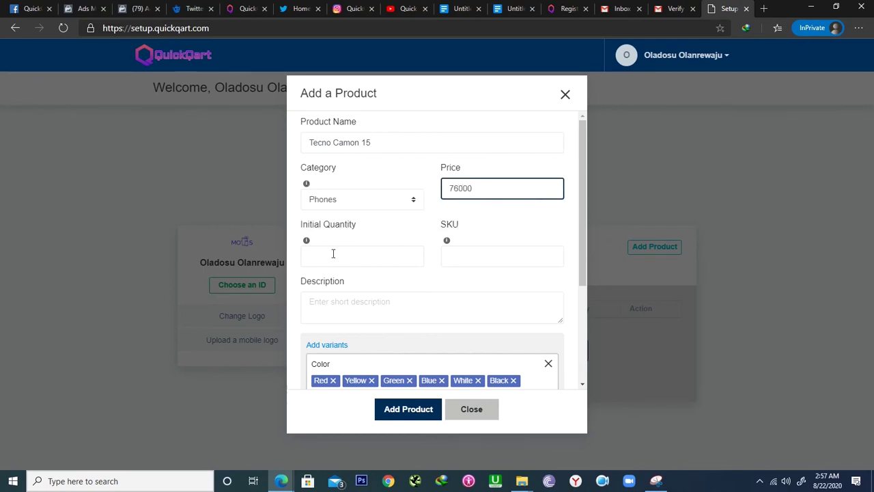
- Give the product initial quantity 60 and SKU Tecnomostore101
mouse_move(306, 243)
left_click(349, 256)
type("60")
mouse_move(447, 243)
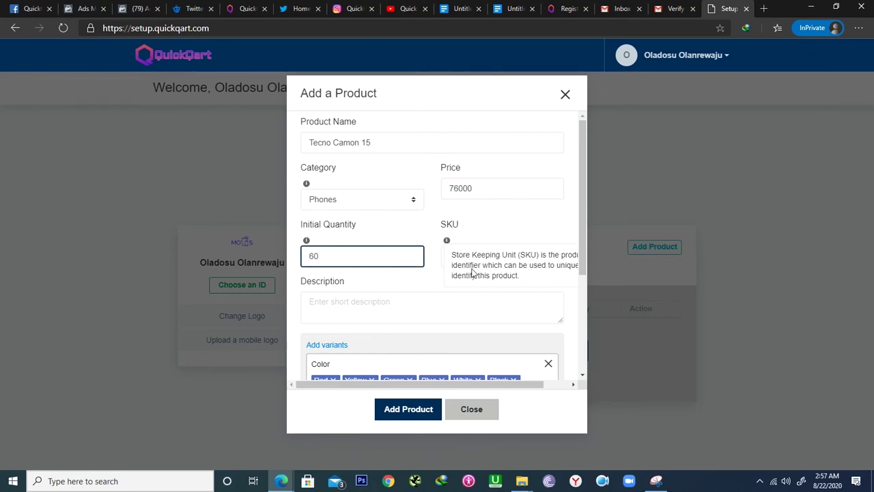
left_click(449, 256)
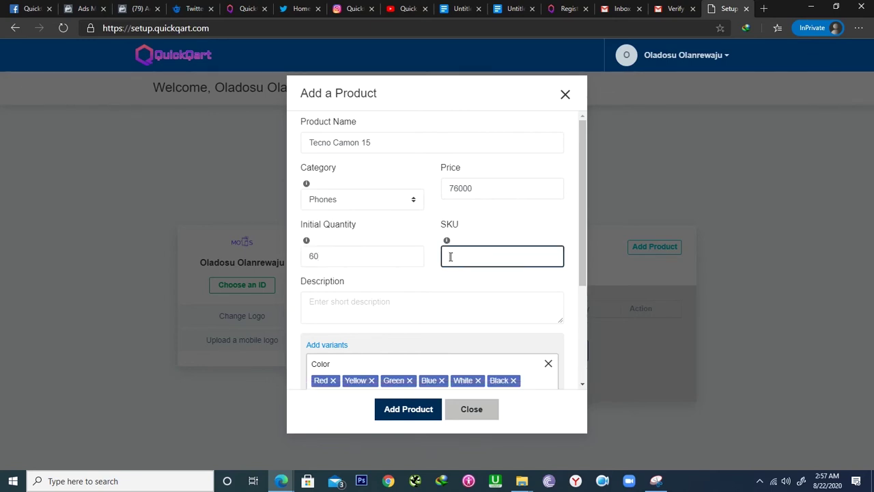
type("Tecnomostore101")
left_click(388, 311)
- Copy the Camon 15 description paragraph from the Google Docs notes
left_click(510, 11)
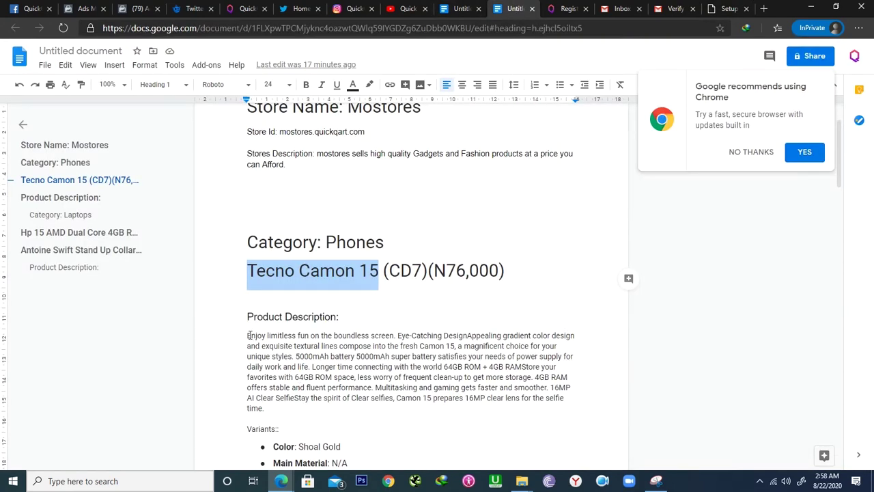
left_click_drag(249, 334, 265, 408)
left_click_drag(215, 340, 280, 408)
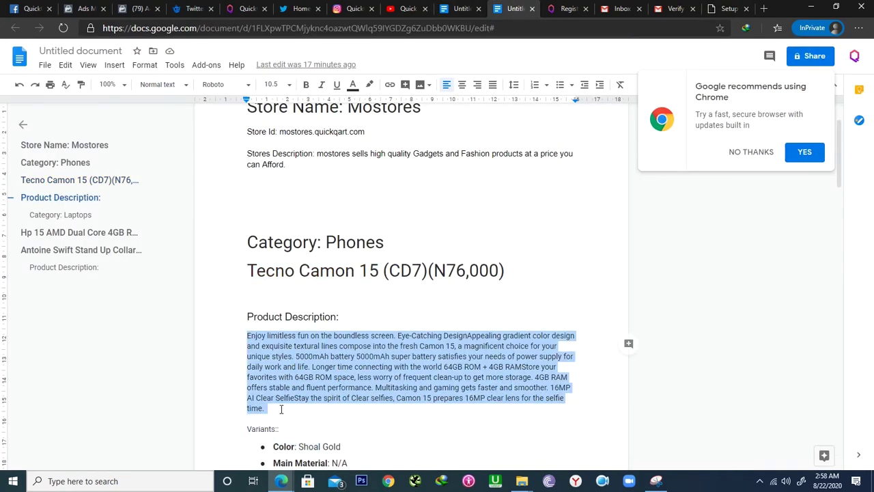
key("ctrl+c")
- Paste the Camon 15 description into the product form's Description field
left_click(727, 9)
key("ctrl+v")
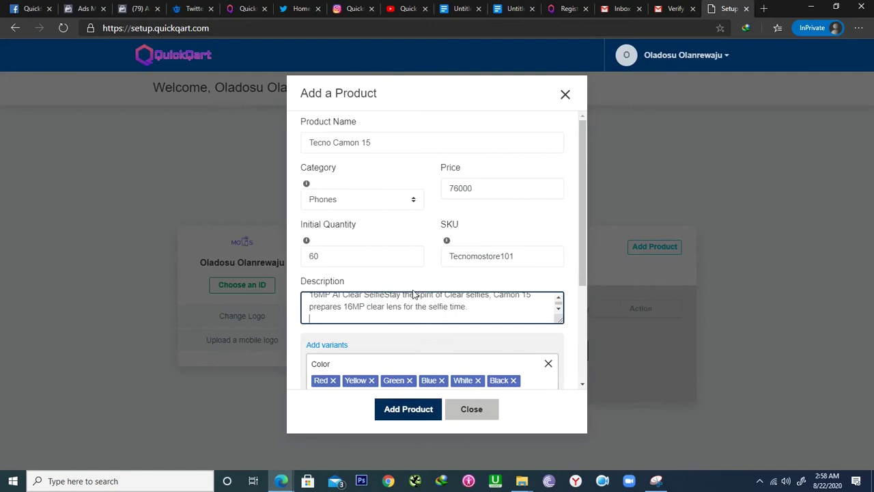
left_click_drag(585, 242, 590, 315)
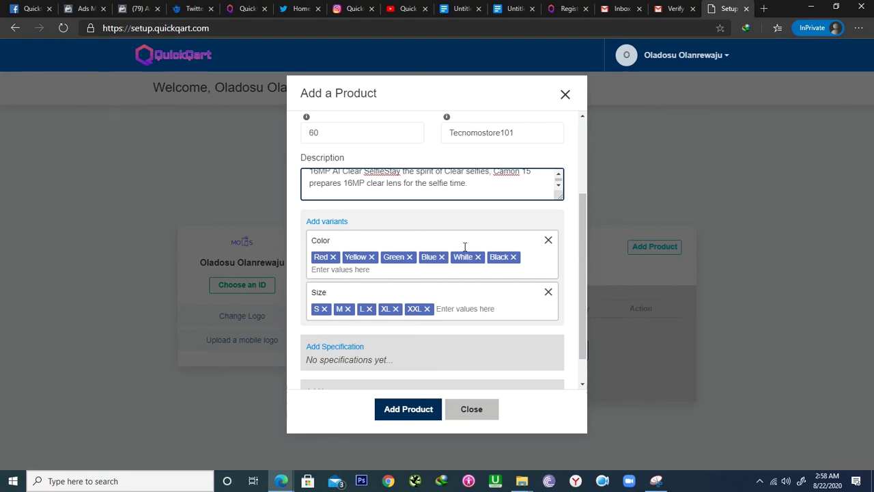
- Remove the default Color and Size variants from the product
left_click(548, 242)
left_click(547, 260)
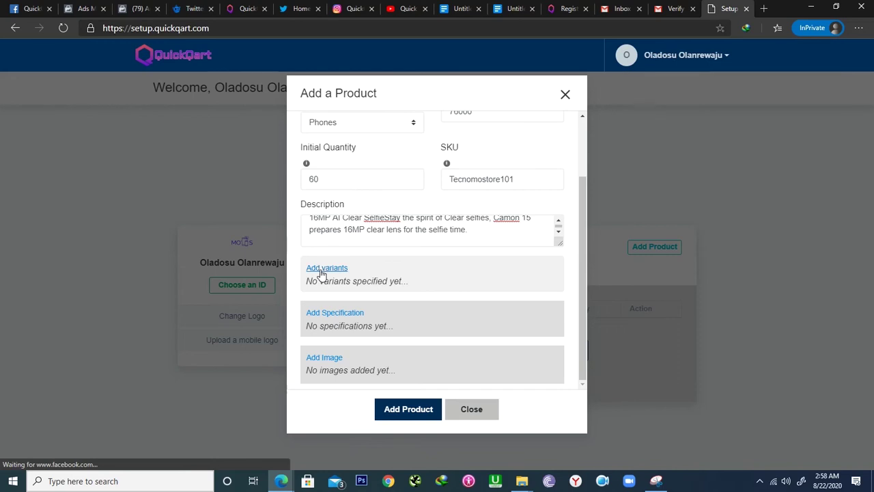
left_click(512, 8)
- Add a color variant with values Shoal Gold, copied from the notes, and Blue
scroll(382, 253, "down", 4)
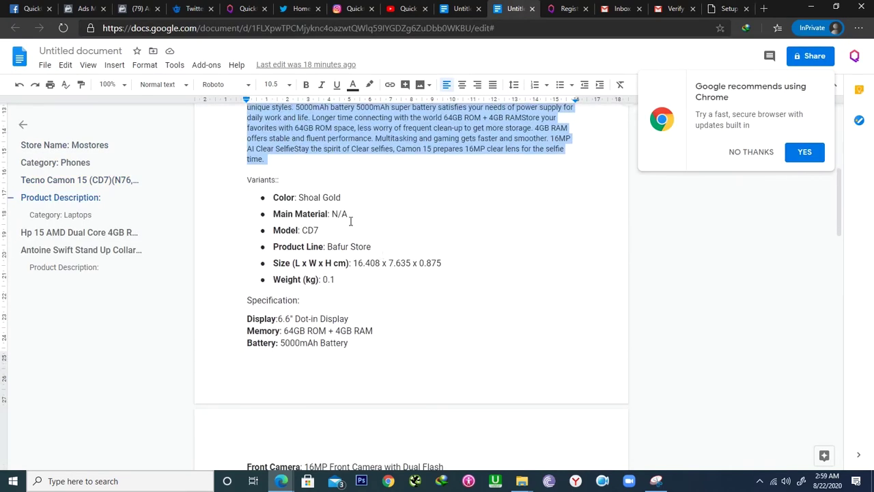
left_click(459, 10)
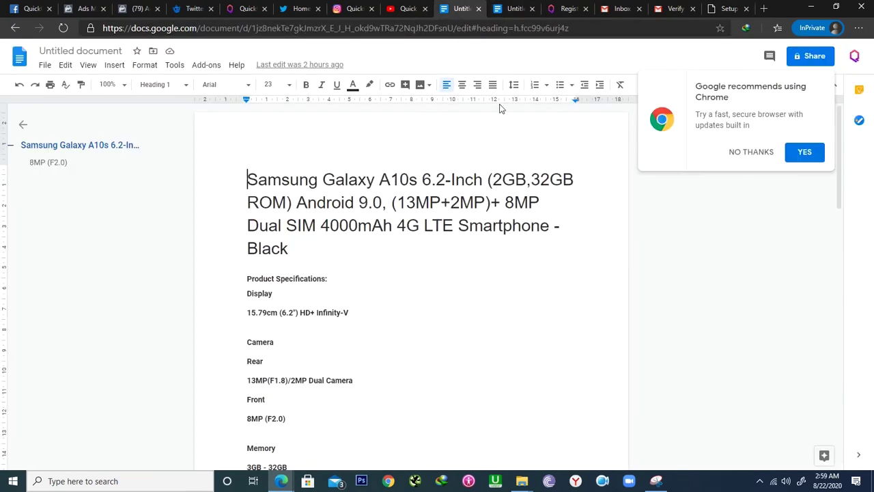
left_click(506, 10)
left_click(727, 10)
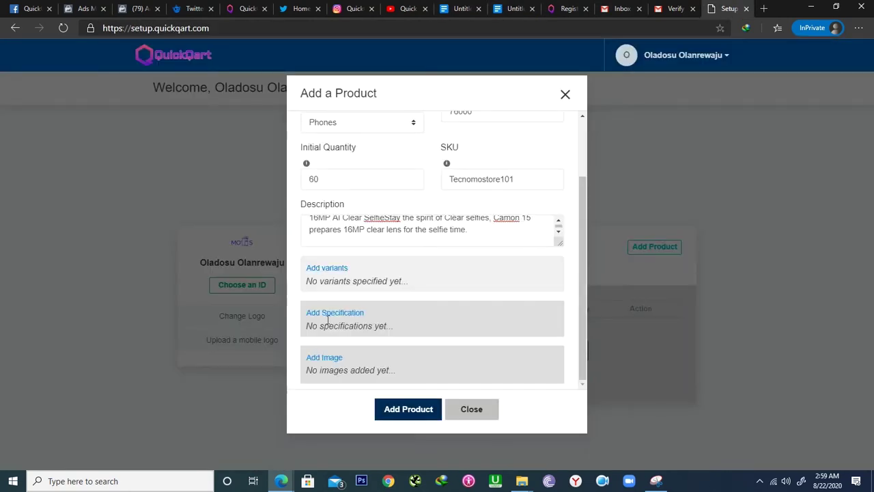
left_click(326, 268)
type("color")
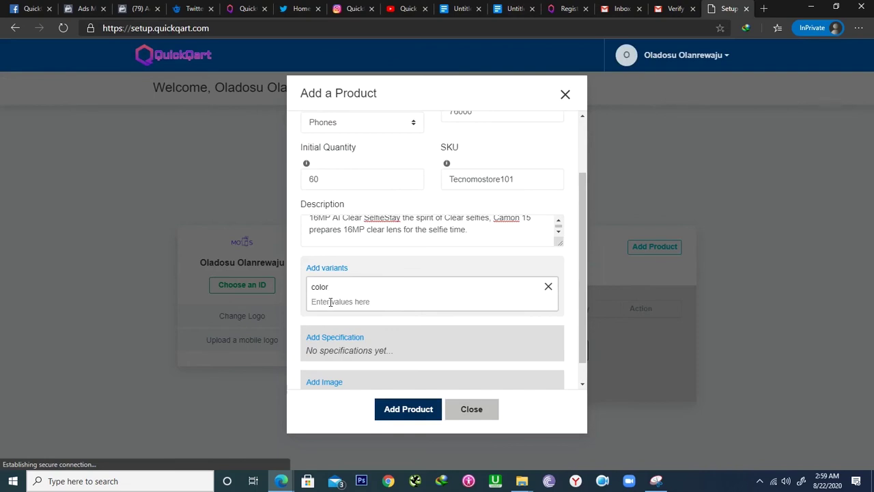
left_click(513, 9)
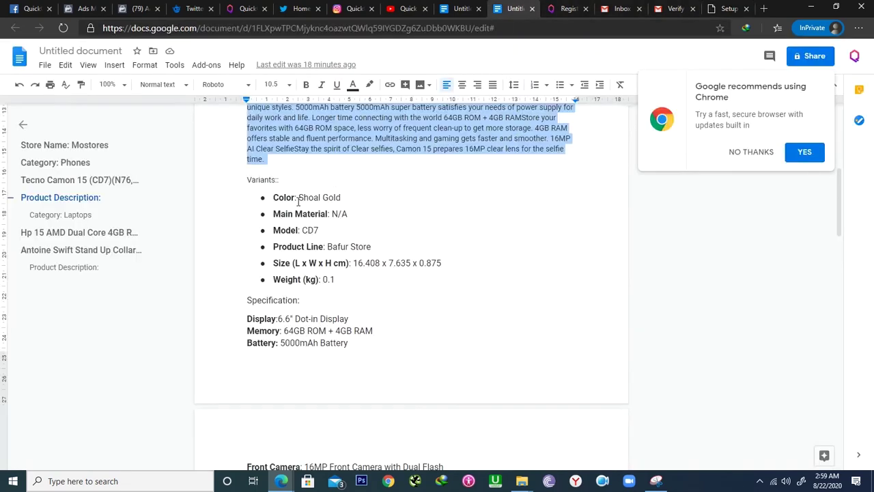
left_click_drag(298, 198, 340, 197)
key("ctrl+c")
key("ctrl+9")
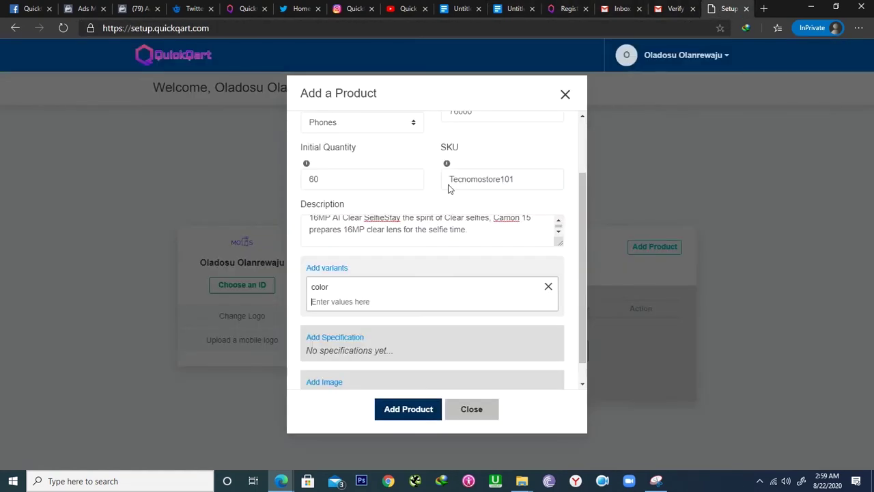
key("ctrl+v")
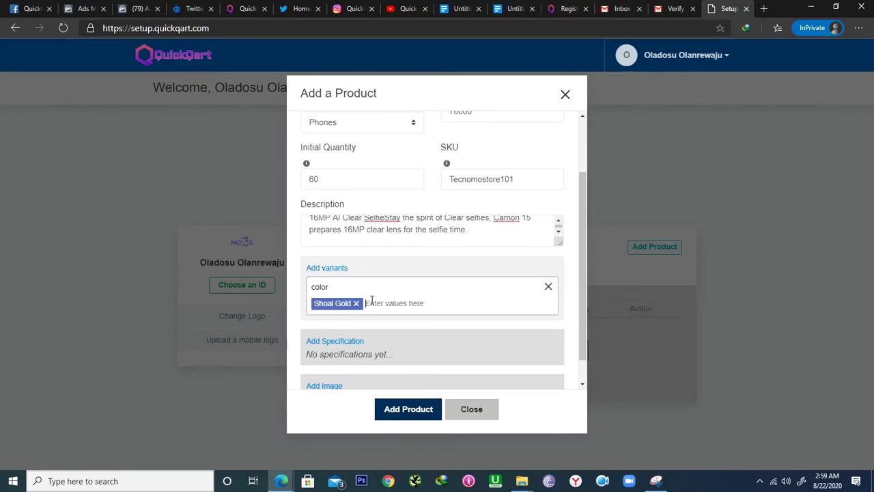
type("Blue")
key("Return")
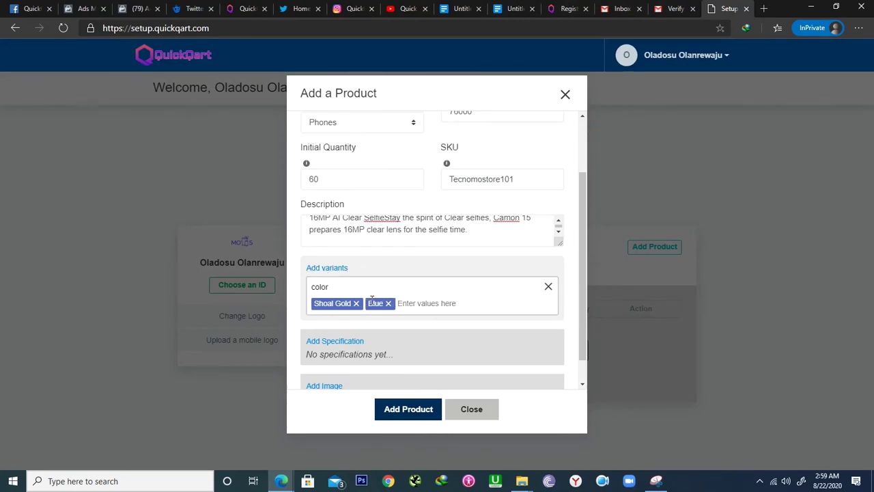
- Save Tecno Camon 15 into the product records
left_click(321, 268)
scroll(580, 212, "up", 5)
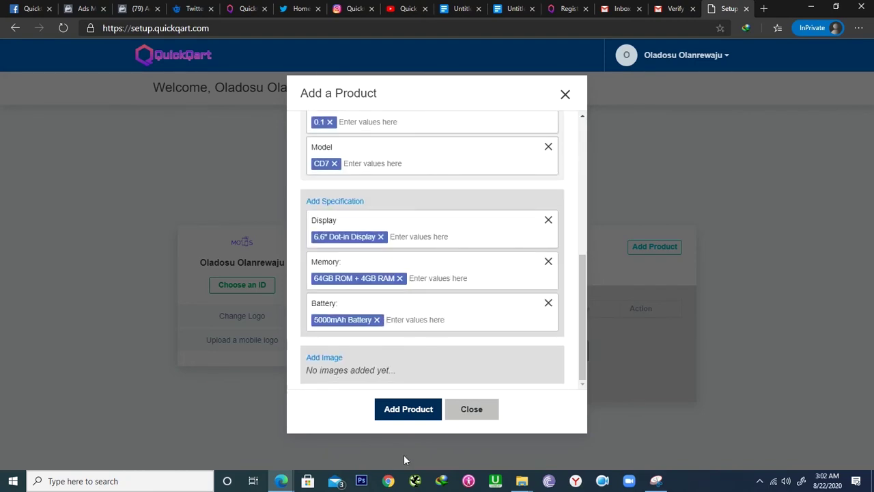
left_click(408, 410)
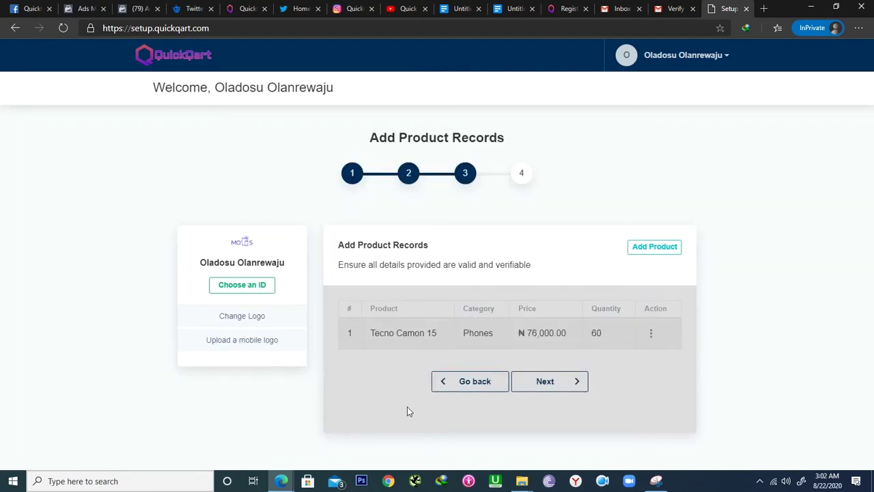
- On the final step, choose store ID mostores and confirm Complete Setup
left_click(547, 381)
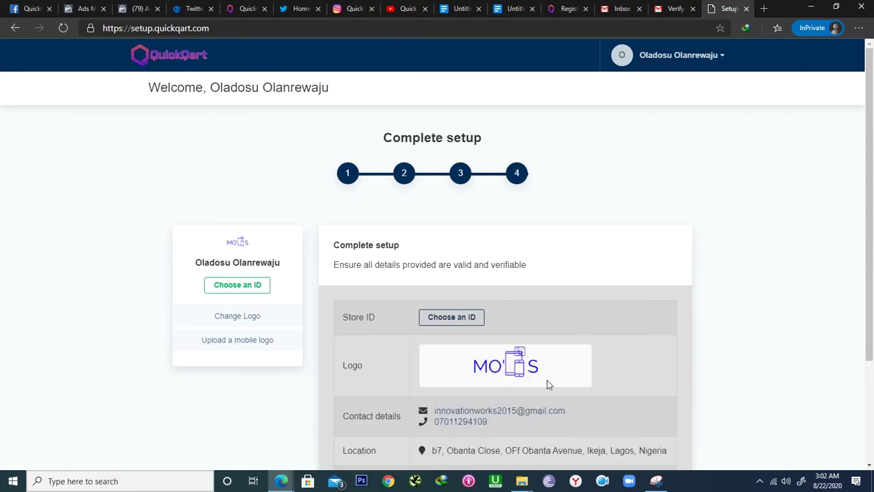
scroll(502, 348, "down", 2)
scroll(502, 348, "up", 2)
left_click(438, 318)
left_click(370, 254)
type("mots")
type("stores")
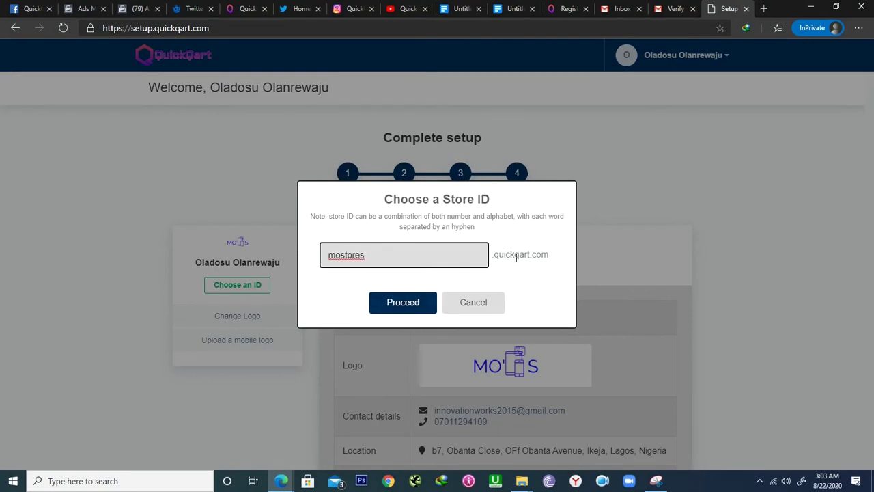
key("Return")
left_click(536, 396)
left_click(449, 283)
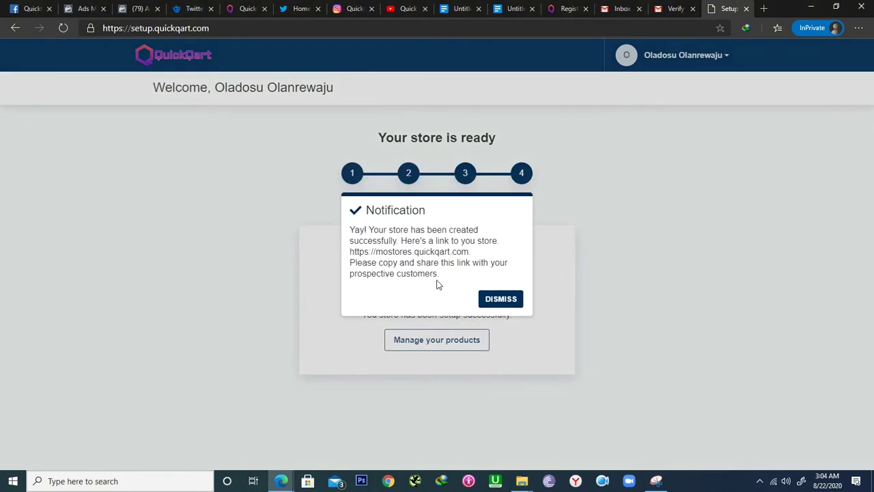
- View the live mostores storefront, then open Manage your products from the Setup page
left_click_drag(470, 251, 348, 252)
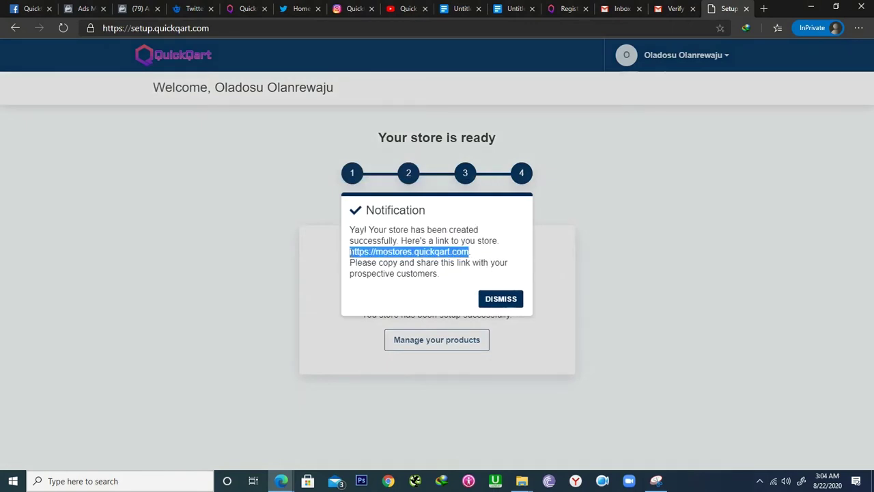
left_click(509, 299)
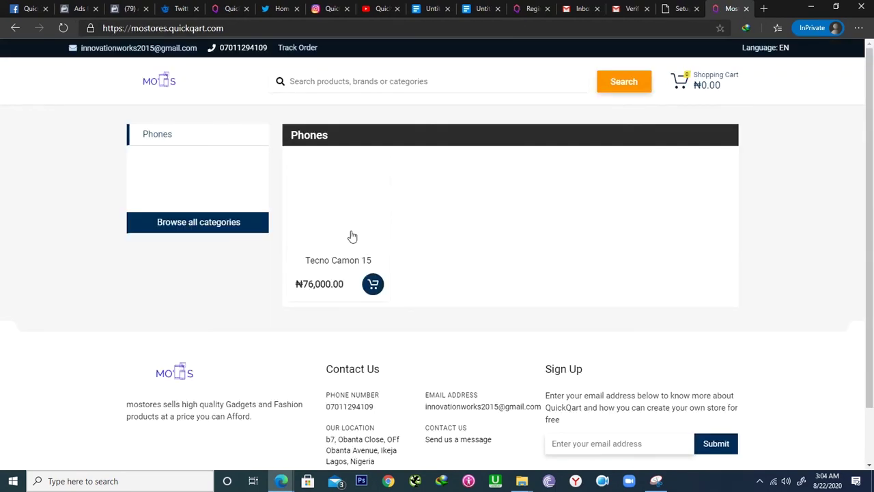
left_click(679, 8)
left_click(421, 343)
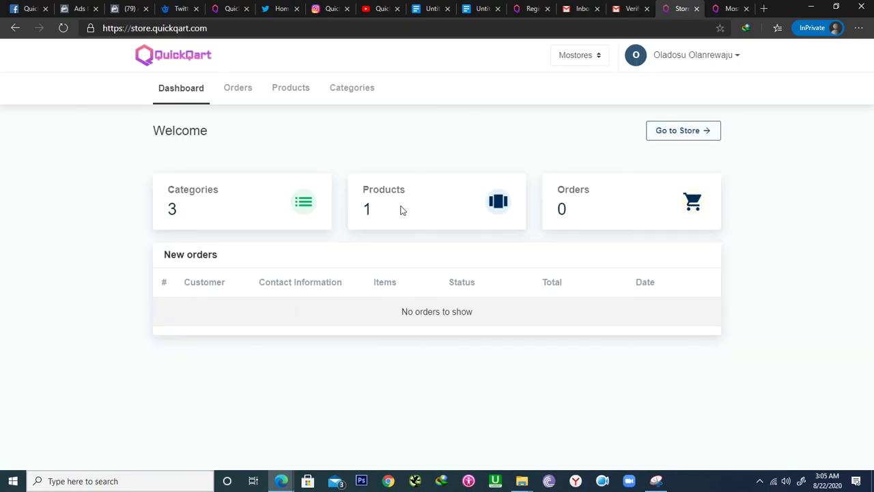
- Open the Tecno Camon 15 product for editing from the store's product list
left_click(292, 91)
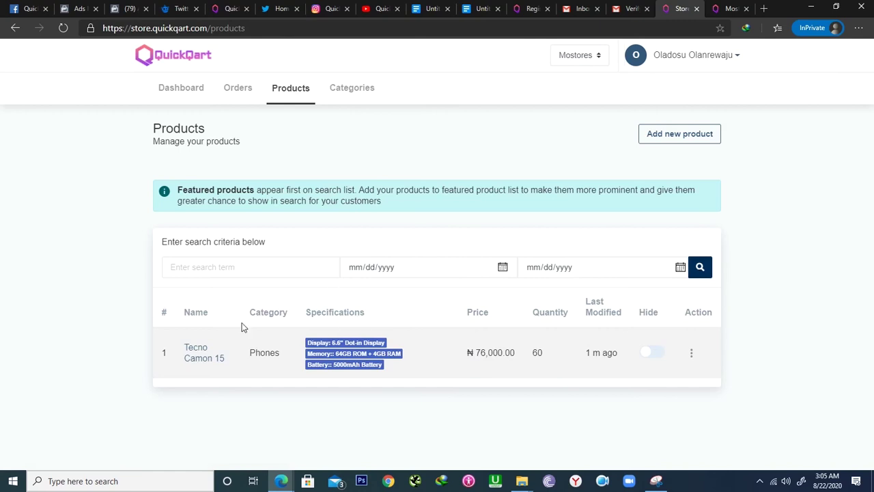
left_click(692, 354)
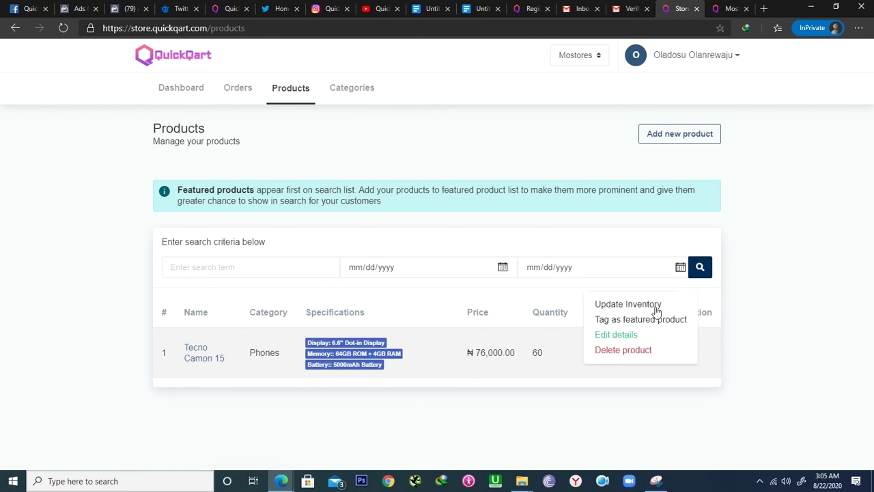
left_click(626, 334)
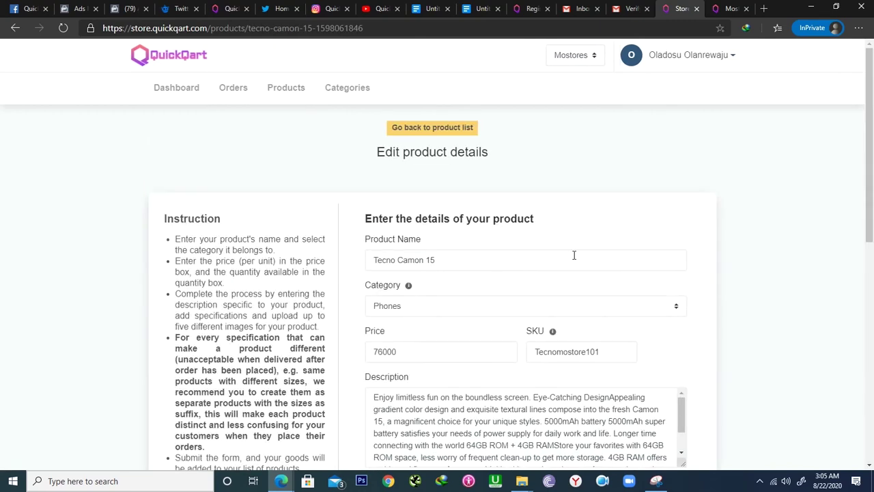
scroll(573, 254, "down", 10)
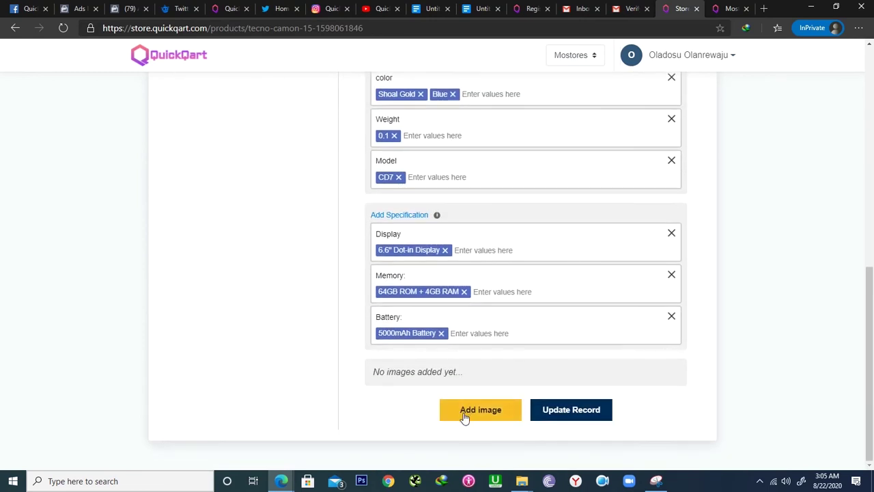
- Attach the Tecno Camon 15.JPG and Tecno camon 15 Battery images, then save the record
left_click(462, 408)
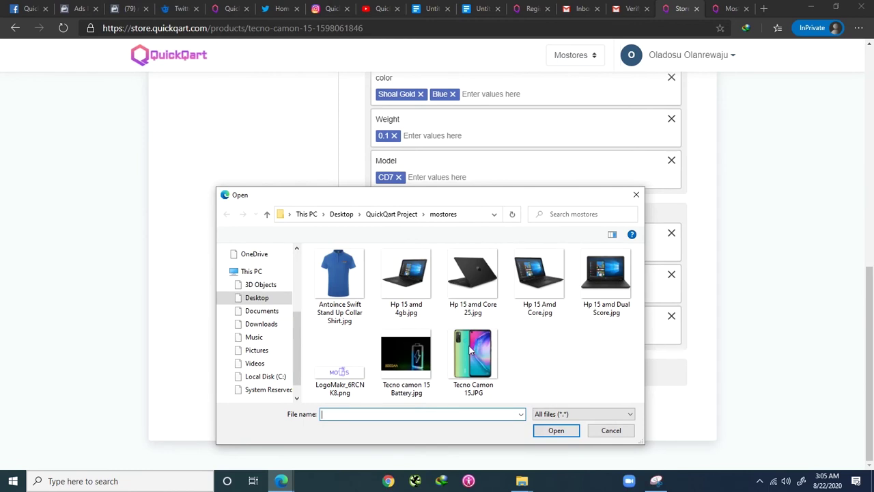
left_click(471, 352)
left_click(546, 436)
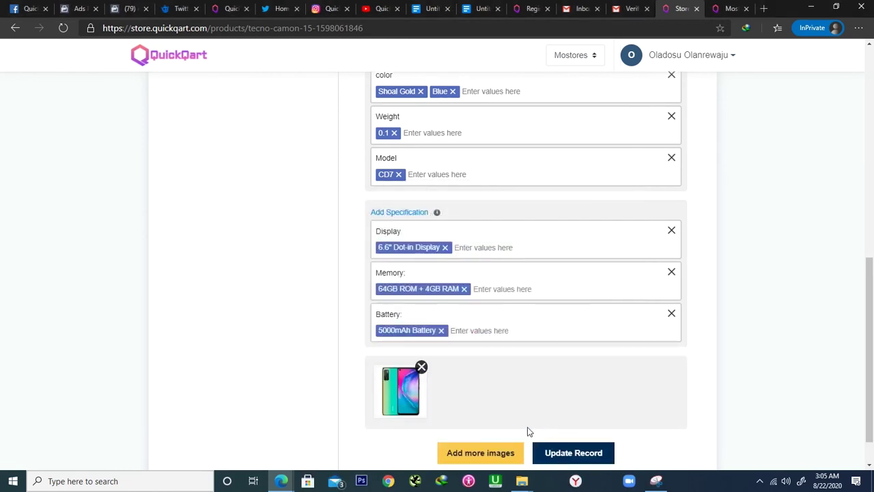
left_click(503, 452)
left_click(396, 358)
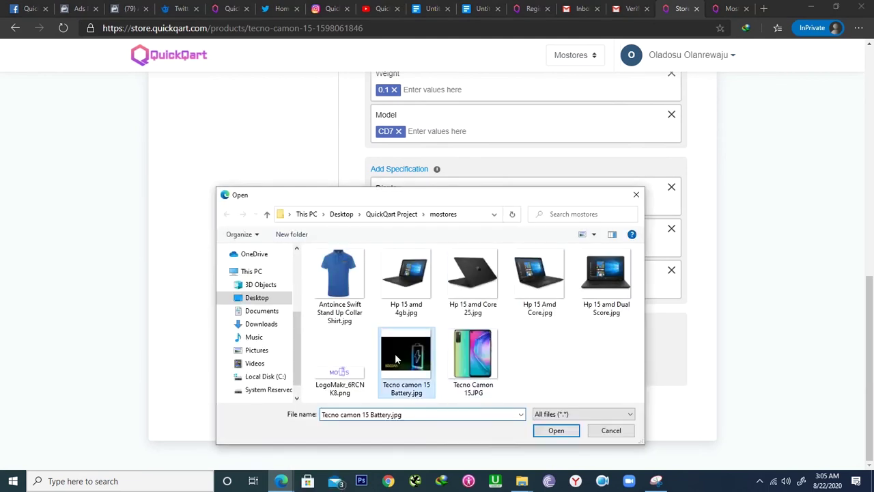
left_click(566, 433)
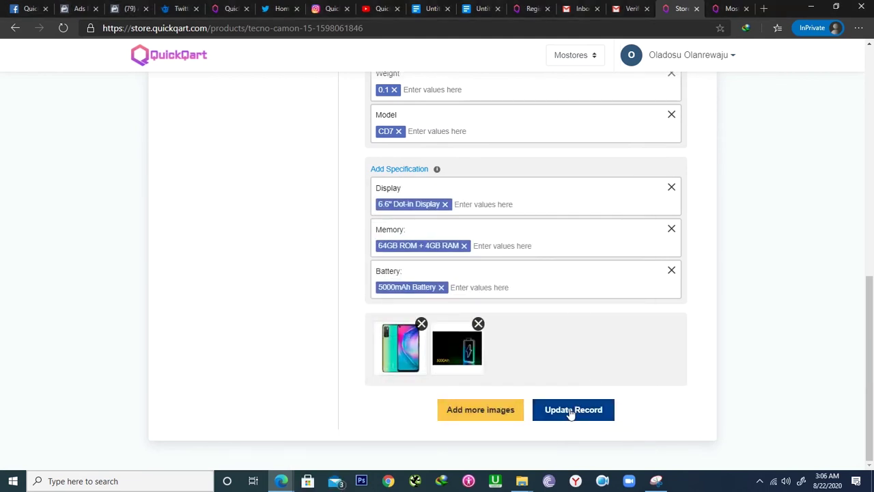
left_click(572, 411)
left_click(714, 59)
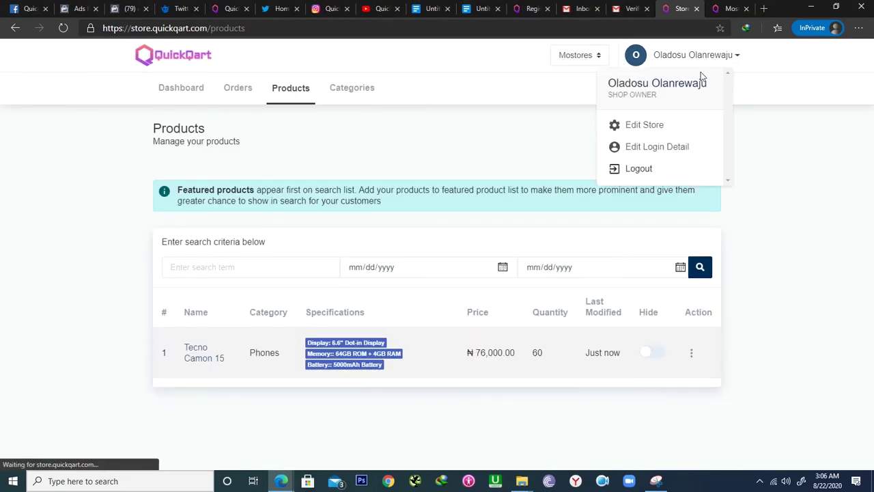
left_click(657, 127)
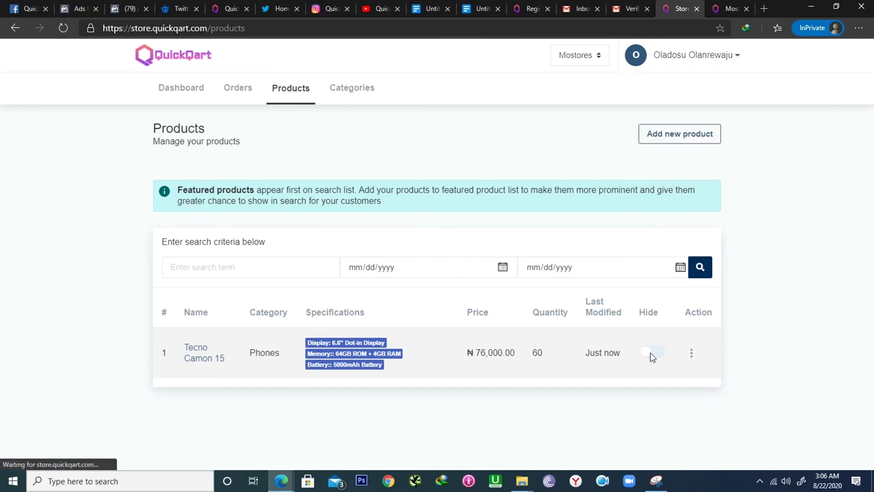
left_click_drag(535, 313, 569, 318)
left_click(729, 8)
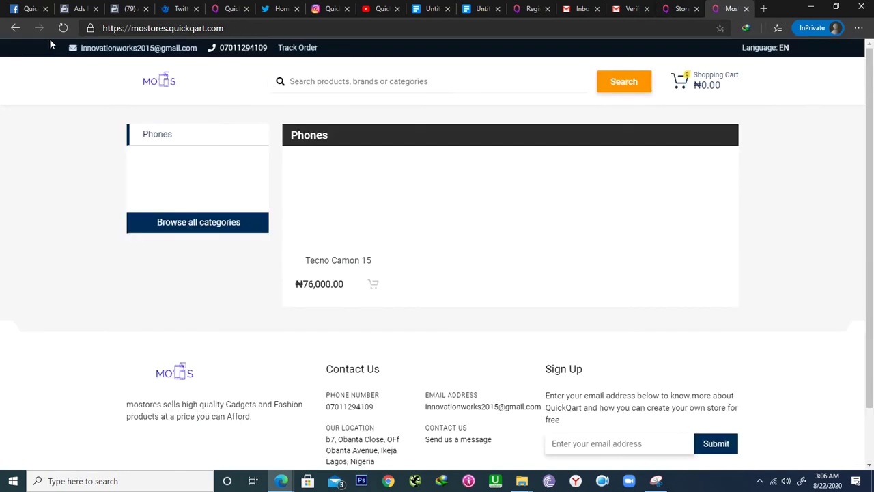
left_click(62, 28)
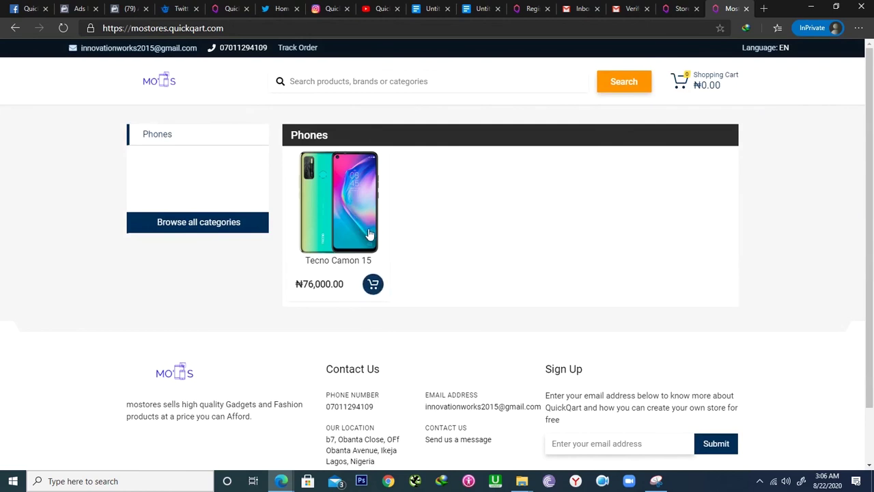
left_click(675, 8)
left_click(522, 383)
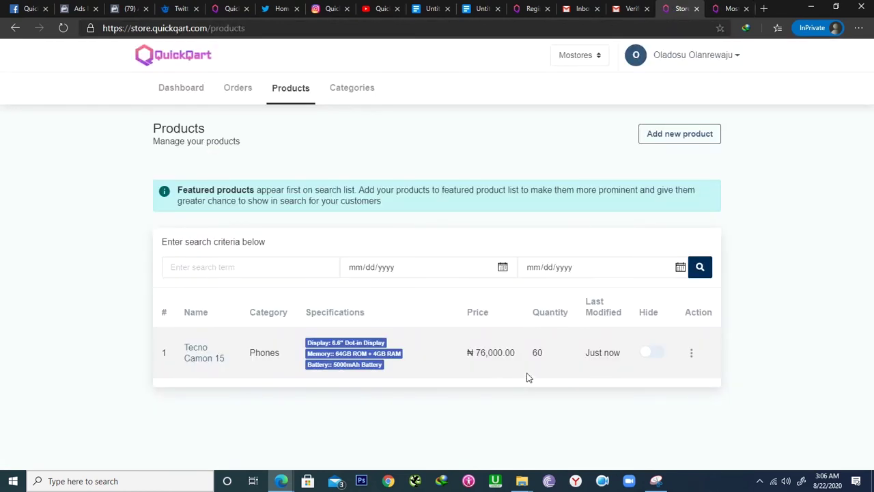
left_click(549, 312)
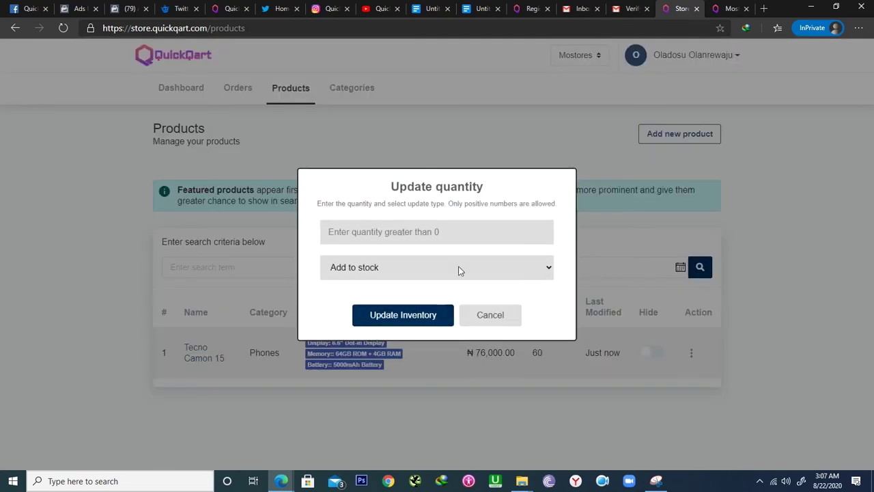
left_click(430, 235)
type("6")
left_click(541, 230)
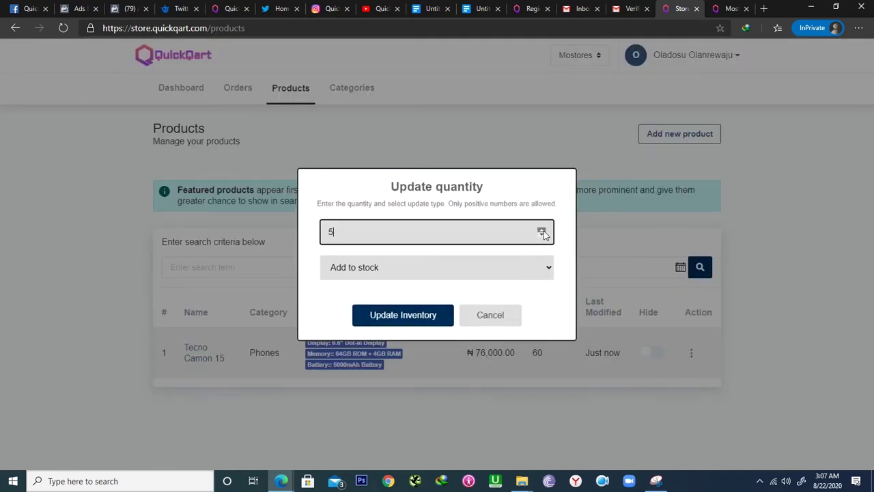
left_click(390, 276)
left_click(391, 278)
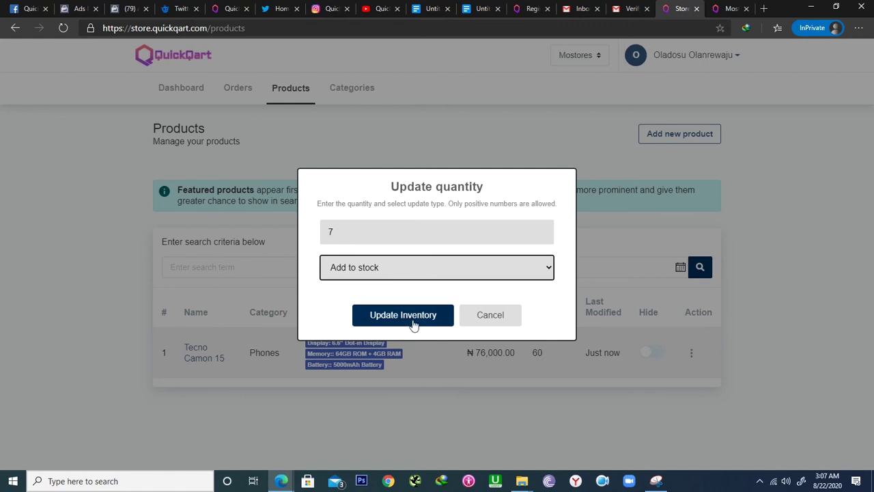
left_click(498, 321)
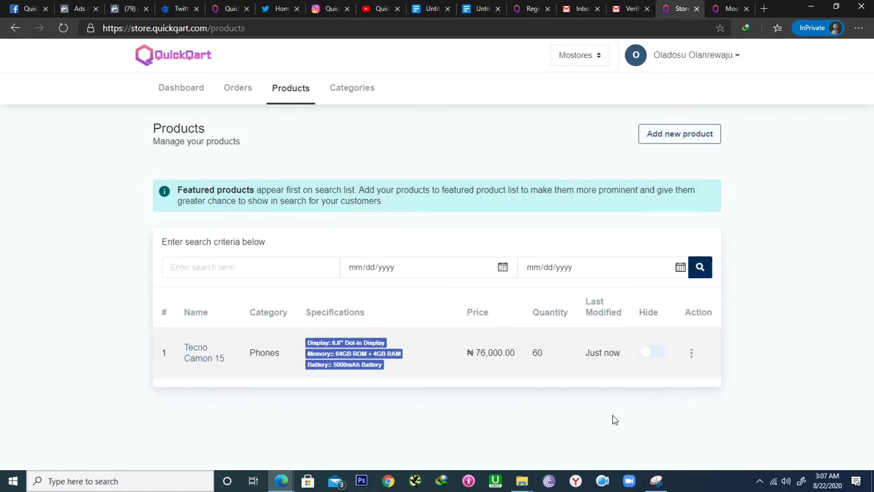
left_click(653, 141)
- Fill in the product name with the HP laptop's full name copied from the notes document
left_click(466, 259)
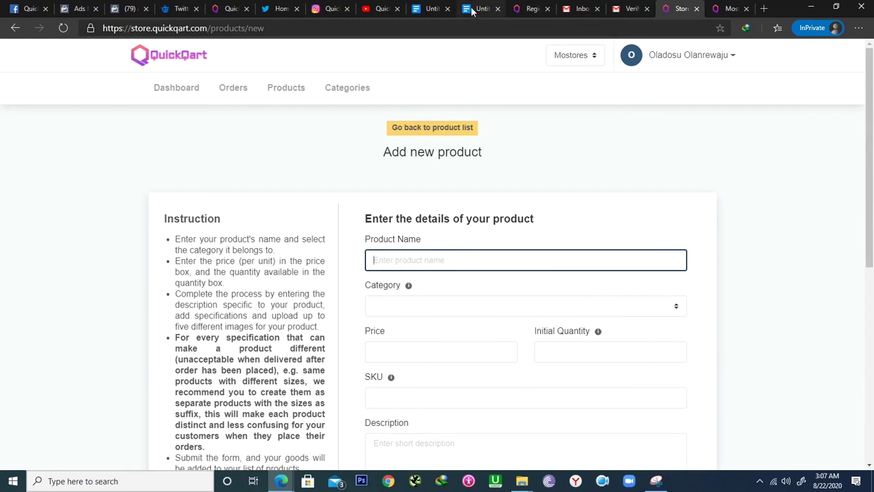
left_click(471, 10)
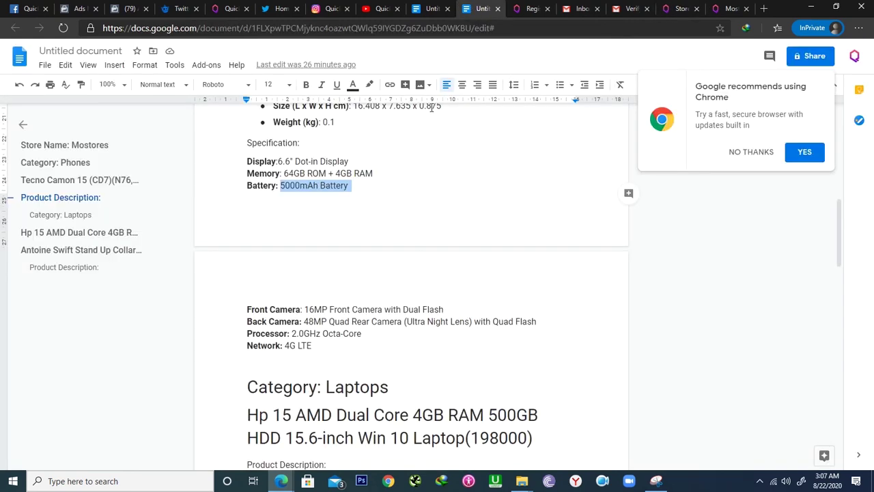
scroll(431, 108, "up", 3)
scroll(432, 107, "down", 5)
left_click_drag(247, 272, 548, 287)
key("ctrl+c")
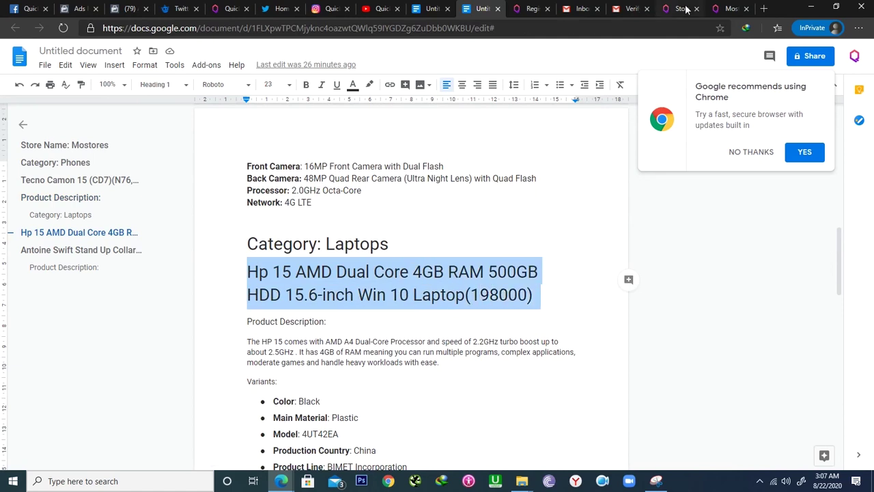
left_click(680, 10)
key("ctrl+v")
- Set category Laptops, price 198000, quantity 50 and SKU hplaptopquick101
left_click(390, 306)
left_click(402, 347)
left_click(402, 346)
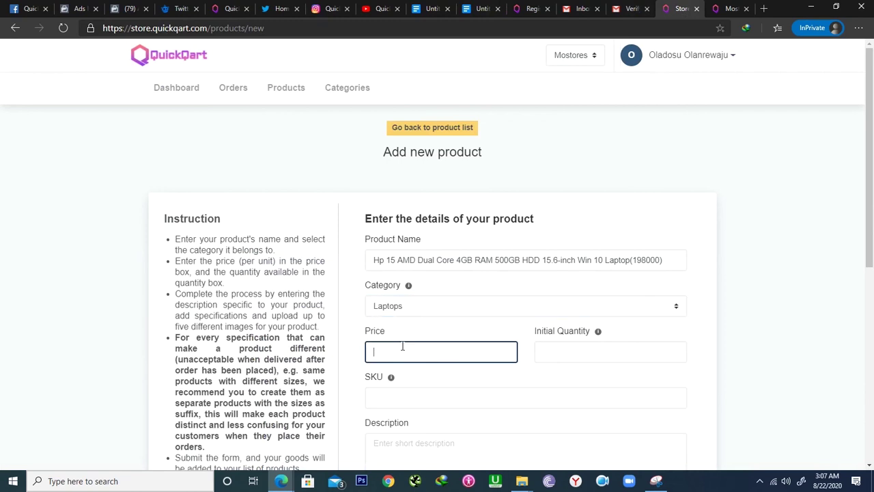
type("198000")
key("Tab")
type("50")
key("Return")
type("hplaptopqui")
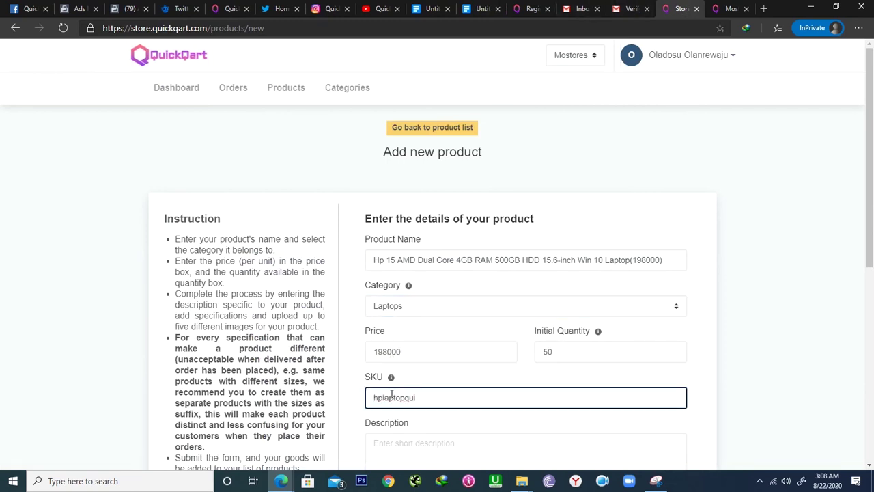
type("ck101")
- Paste the laptop's product description into the description field
scroll(433, 273, "down", 4)
left_click(432, 175)
type("The HP 15 comes with AMD A4 Dual-Core Processor and speed of 2.2GHz turbo boost up to about 2.5GHz . It has 4GB of RAM meaning you can run multiple programs, complex applications, moderate games and handle heavy workloads with ease.")
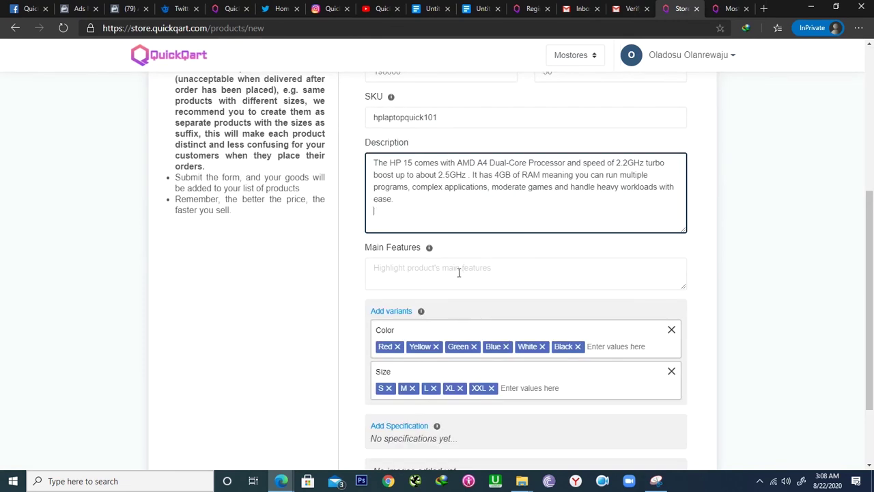
mouse_move(429, 250)
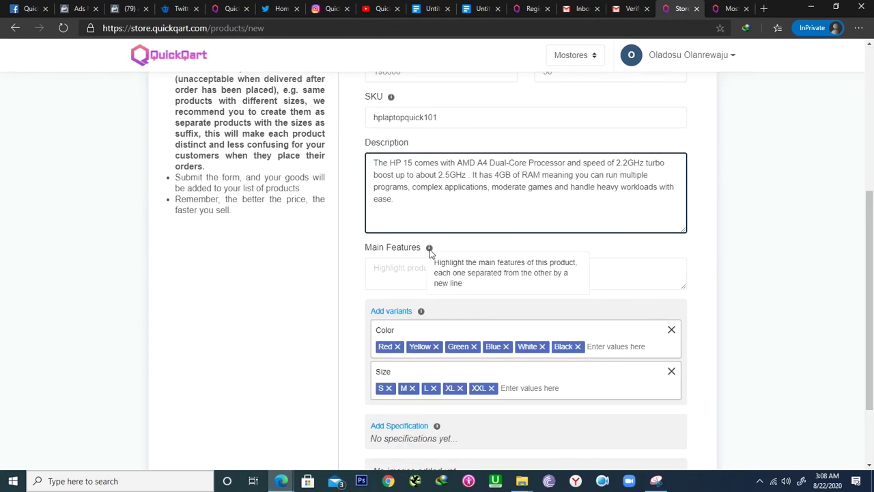
scroll(433, 297, "down", 3)
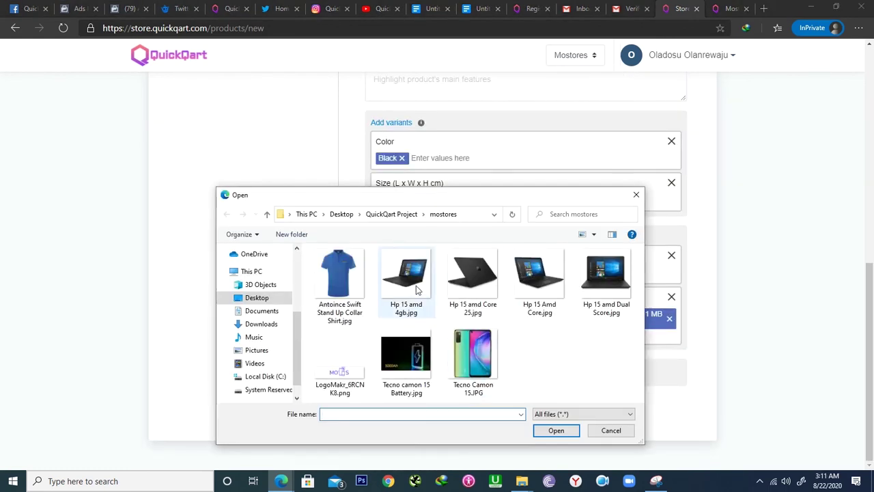
- Add four laptop images, including Hp 15 Amd Core and Hp 15 amd Dual Score
left_click(540, 428)
left_click(480, 452)
left_click(540, 273)
left_click(556, 429)
left_click(480, 452)
left_click(606, 273)
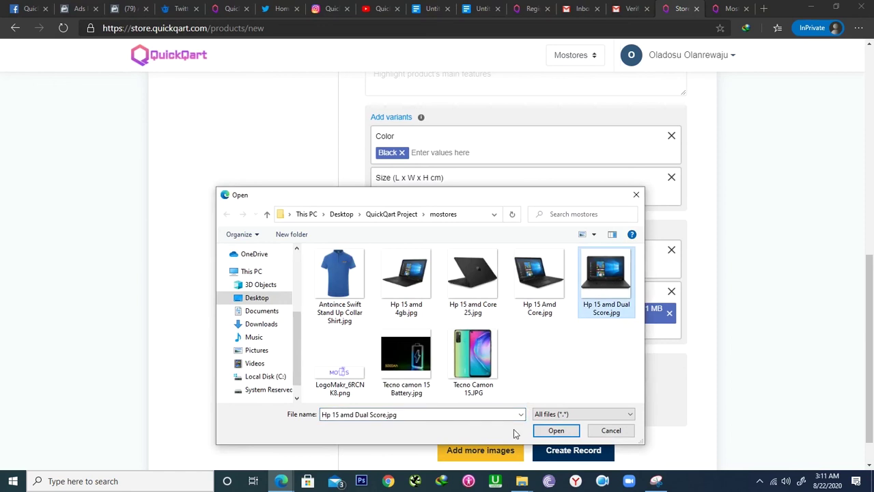
left_click(556, 429)
left_click(480, 450)
left_click(474, 279)
left_click(556, 430)
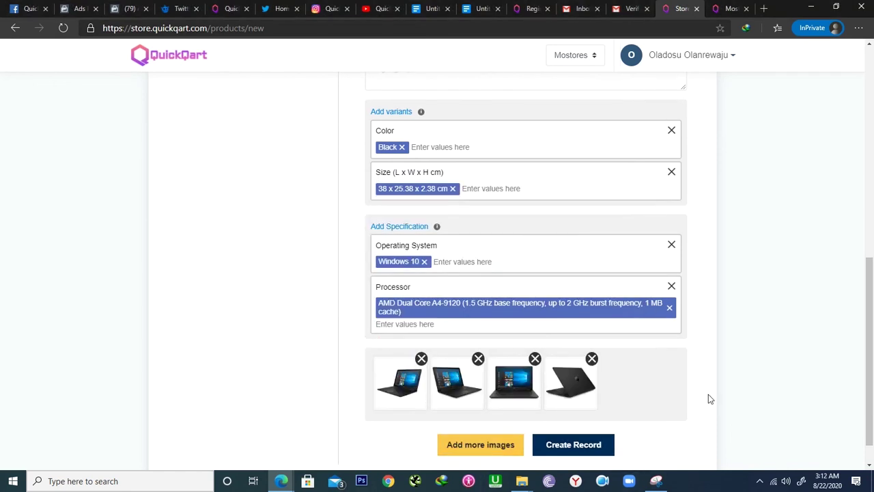
- Create the HP laptop record, dismiss the confirmation and return to the product list
scroll(708, 394, "down", 1)
left_click(553, 419)
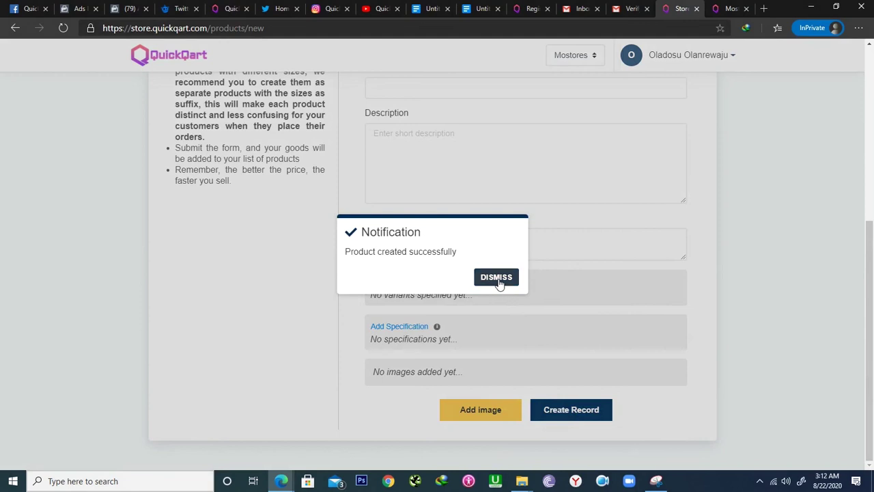
left_click(496, 277)
scroll(599, 172, "up", 5)
left_click(417, 129)
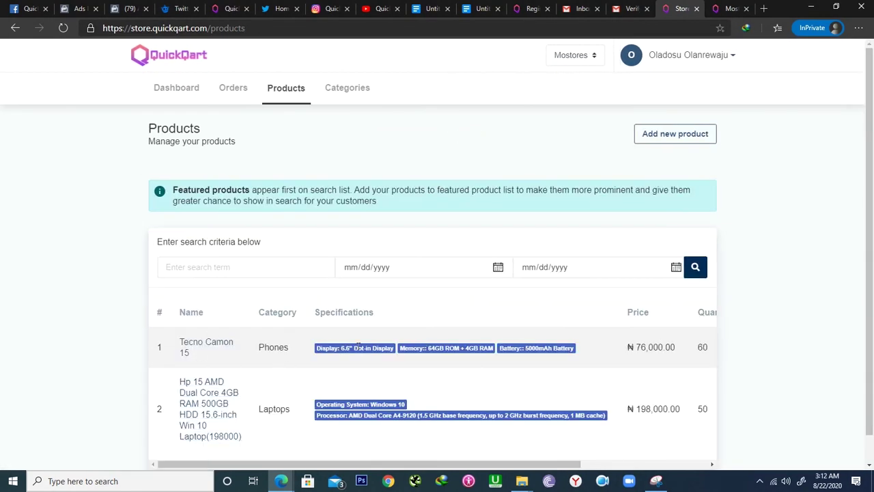
- Browse the live mostores.quickqart.com storefront's Phones and Laptops sections showing Tecno Camon 15 and Hp 15
key("ctrl+Tab")
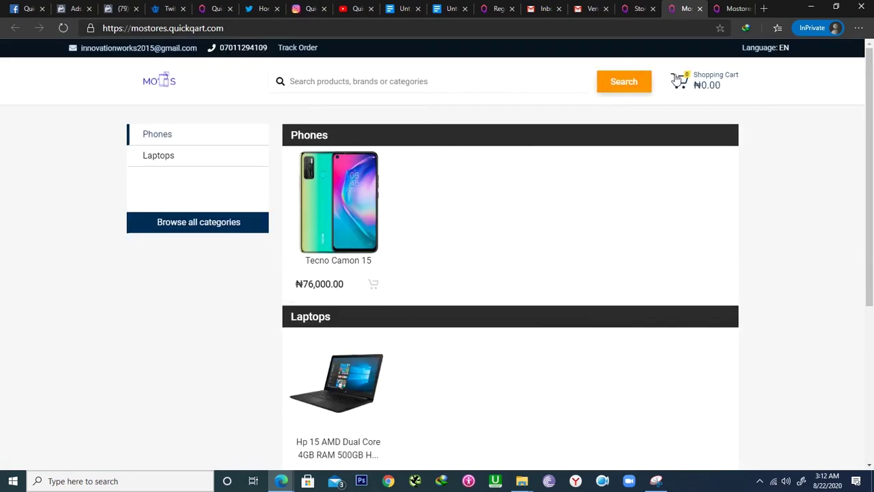
left_click(390, 81)
scroll(417, 197, "down", 4)
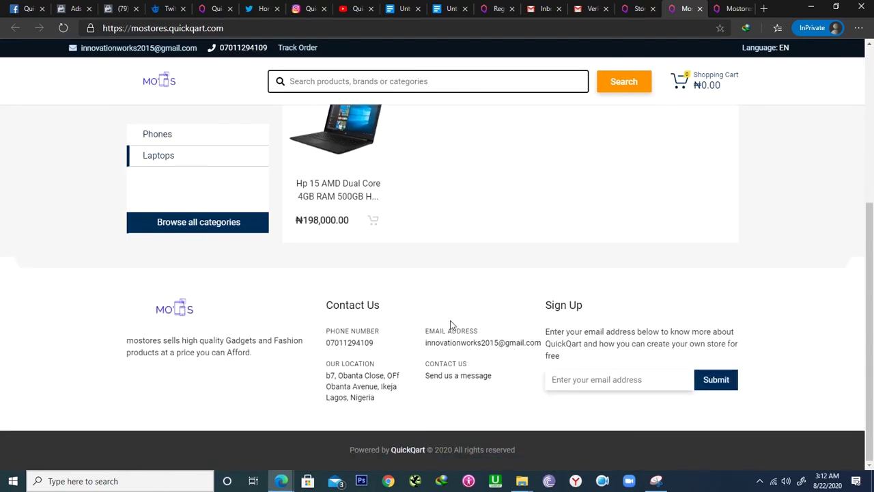
left_click(194, 344)
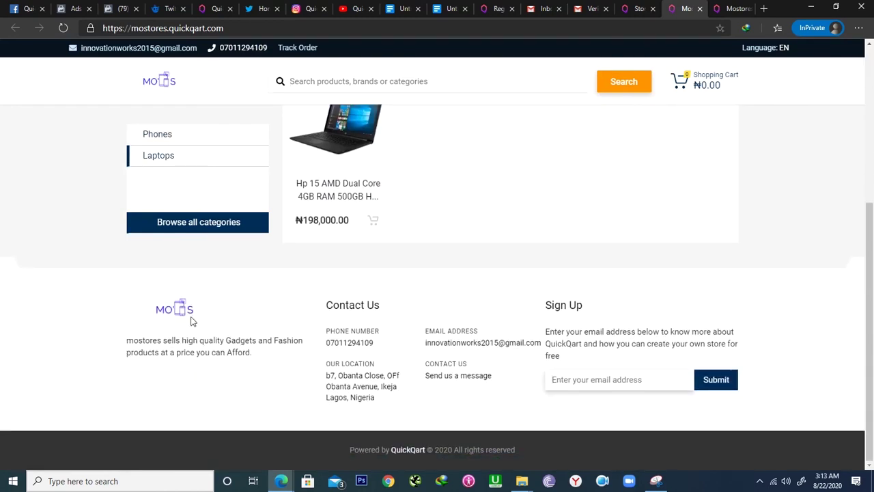
scroll(447, 276, "up", 4)
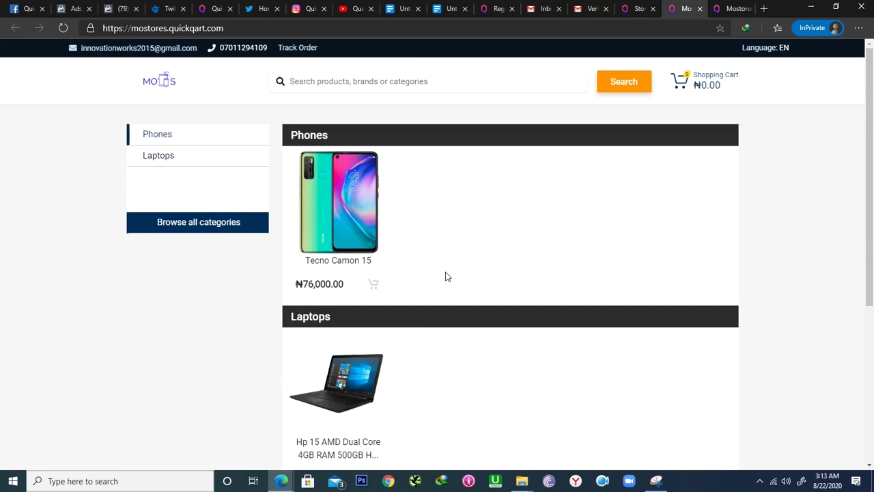